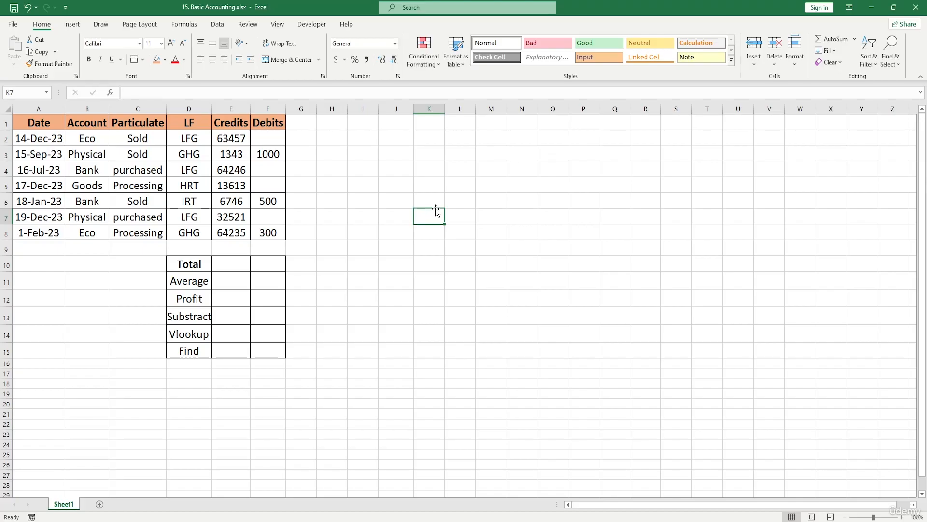
# Step: Calculate the Credits average in E11 by listing the cells individually: =AVERAGE(E2,E3,E4,E5,E6,E7,E8)
pyautogui.click(237, 276)
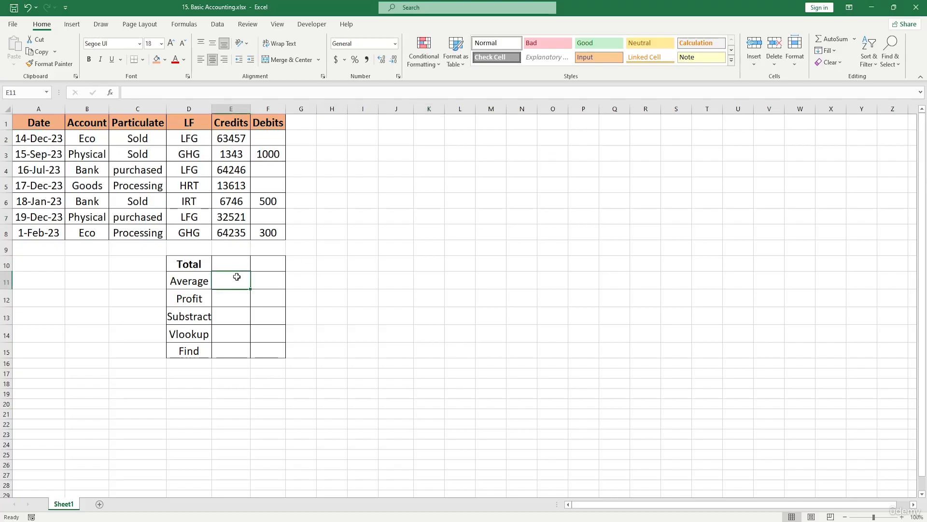
pyautogui.doubleClick(238, 277)
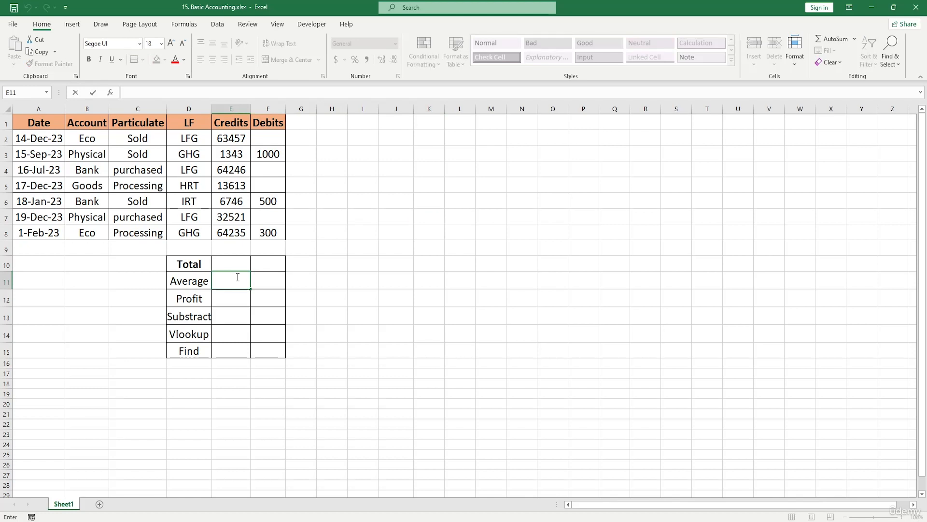
pyautogui.write('=avera')
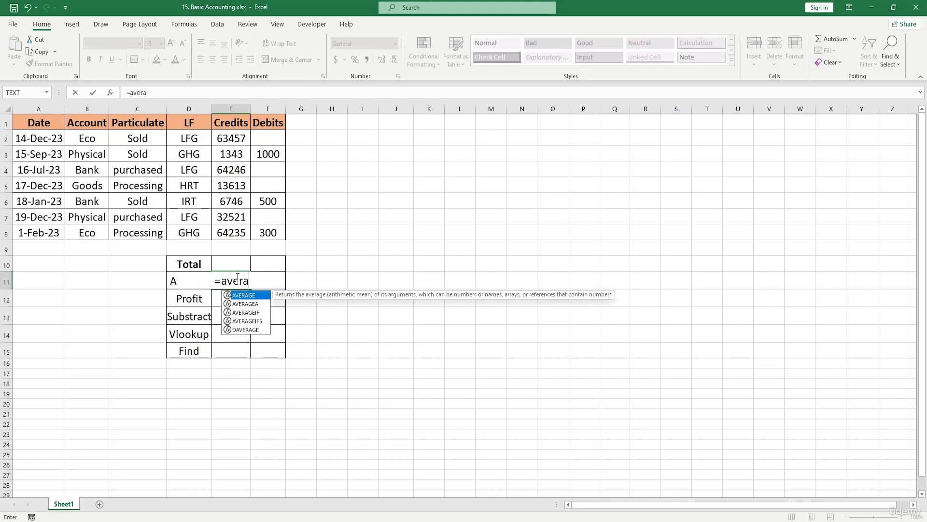
pyautogui.press('Tab')
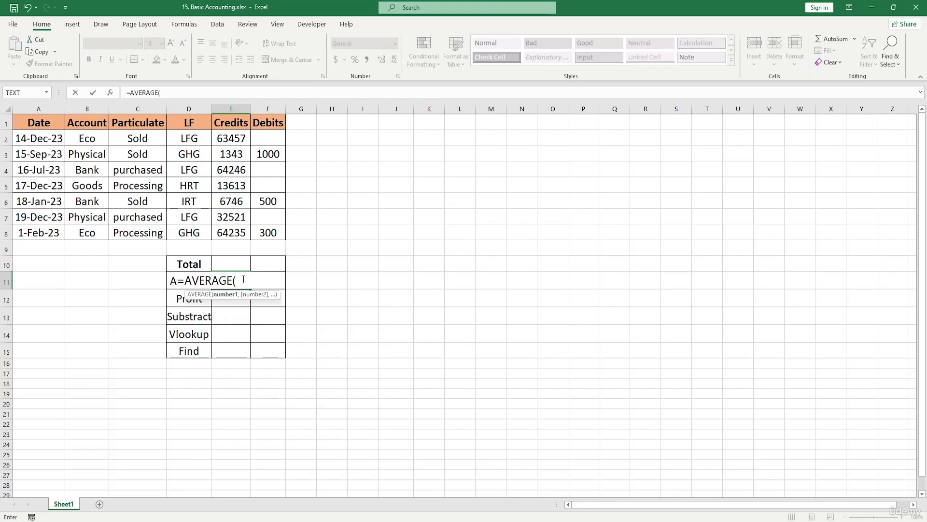
pyautogui.click(234, 139)
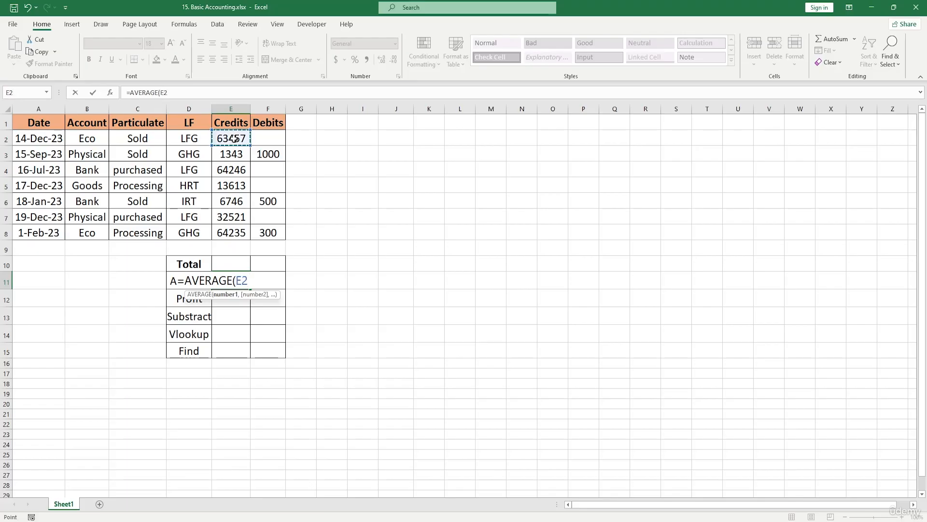
pyautogui.write(',')
pyautogui.click(232, 154)
pyautogui.write(',')
pyautogui.click(234, 170)
pyautogui.write(',')
pyautogui.click(234, 186)
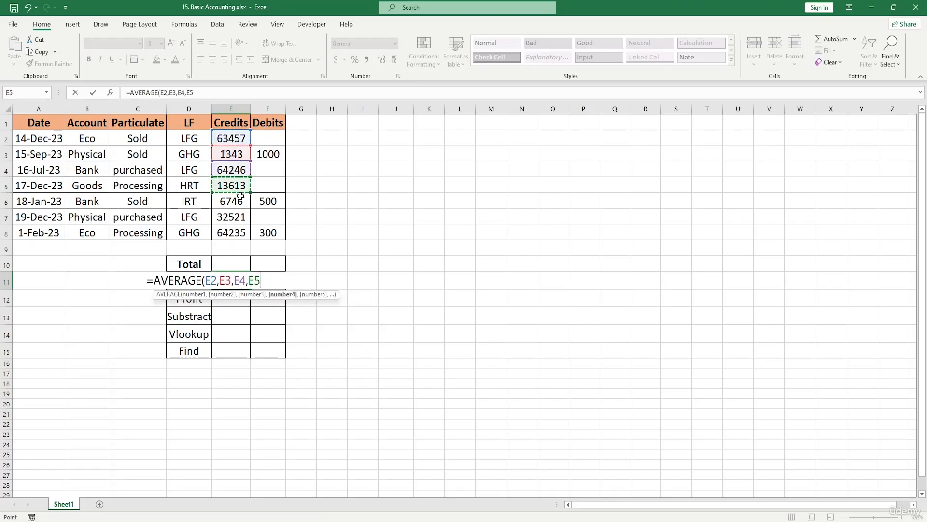
pyautogui.write(',')
pyautogui.click(235, 201)
pyautogui.write(',')
pyautogui.click(242, 217)
pyautogui.write(',')
pyautogui.click(243, 233)
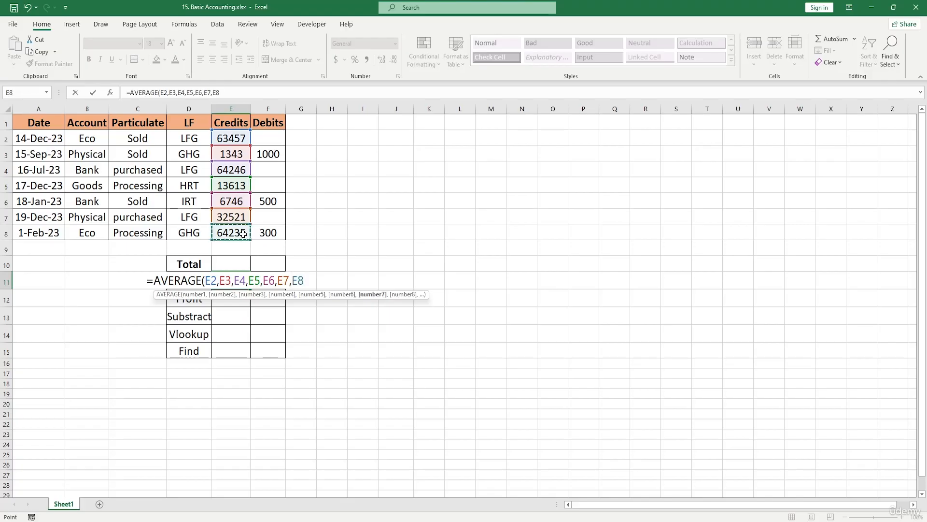
pyautogui.write(')')
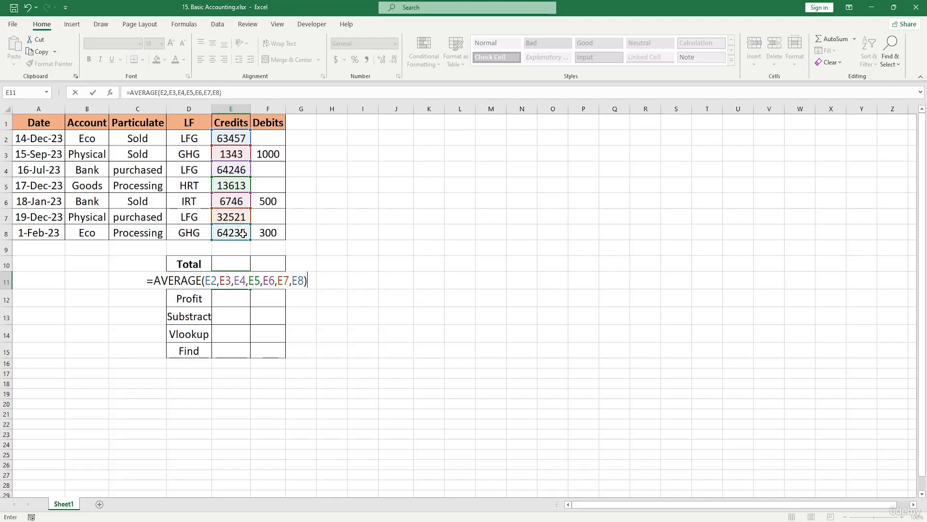
pyautogui.press('Return')
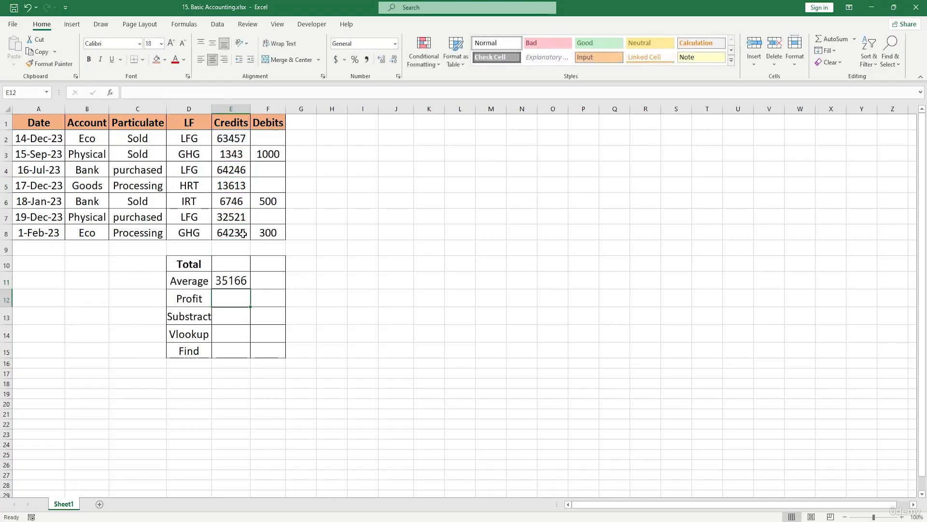
# Step: Clear the Credits average in E11 and re-enter it with a range as =AVERAGE(E2:E8)
pyautogui.click(244, 283)
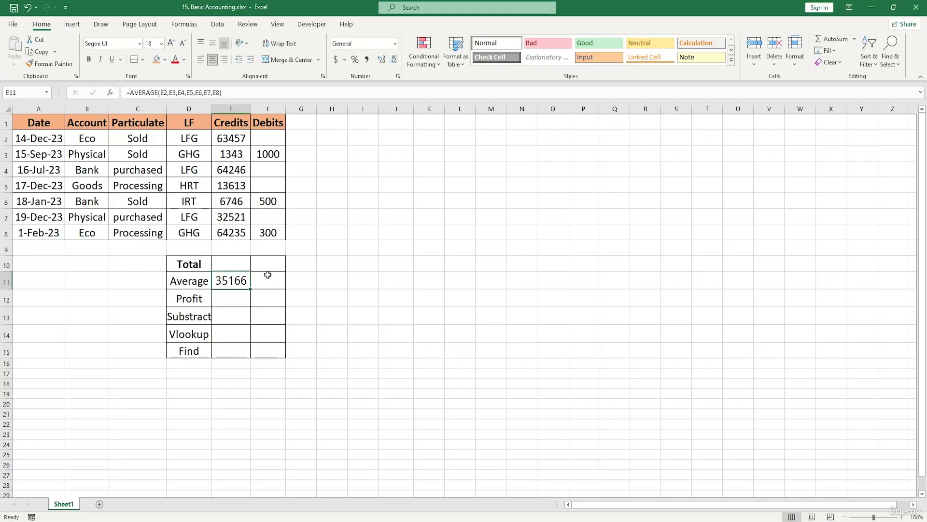
pyautogui.press('Delete')
pyautogui.doubleClick(236, 281)
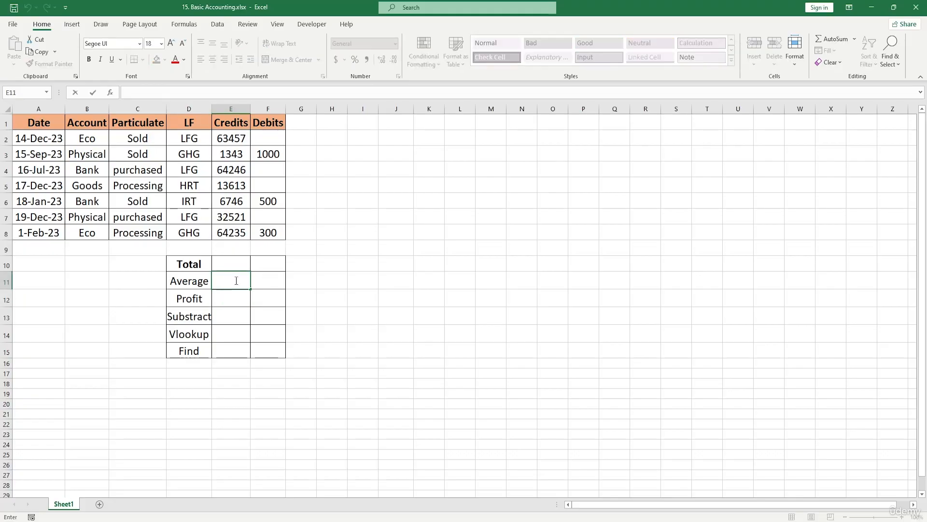
pyautogui.write('=averag')
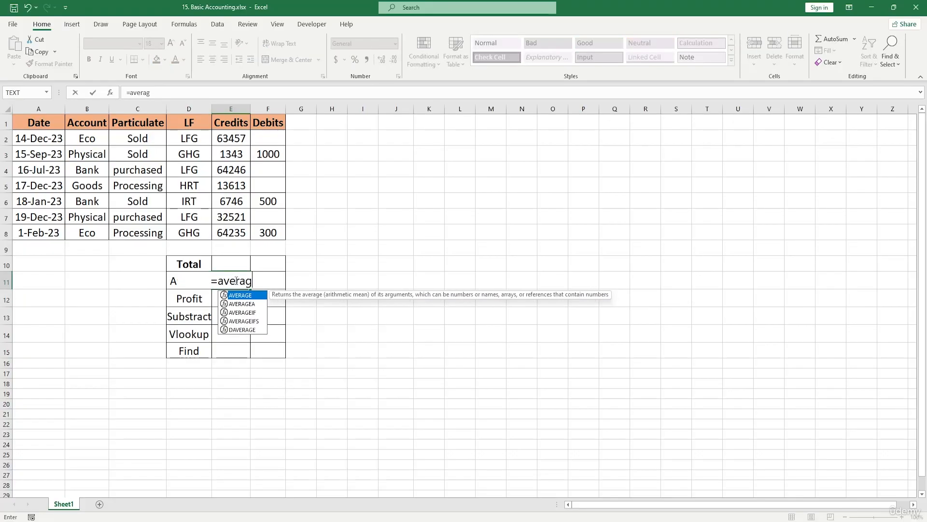
pyautogui.press('Tab')
pyautogui.moveTo(237, 139); pyautogui.dragTo(243, 238)
pyautogui.write(')')
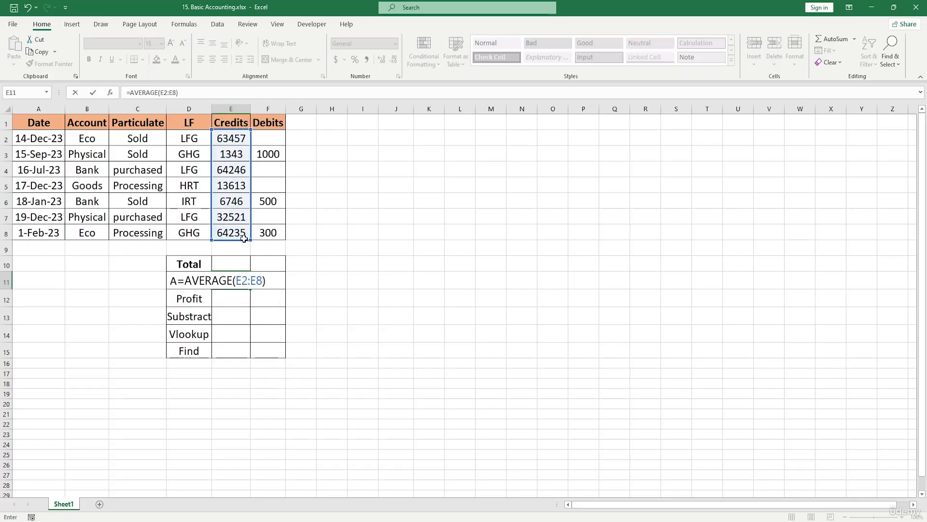
pyautogui.press('Return')
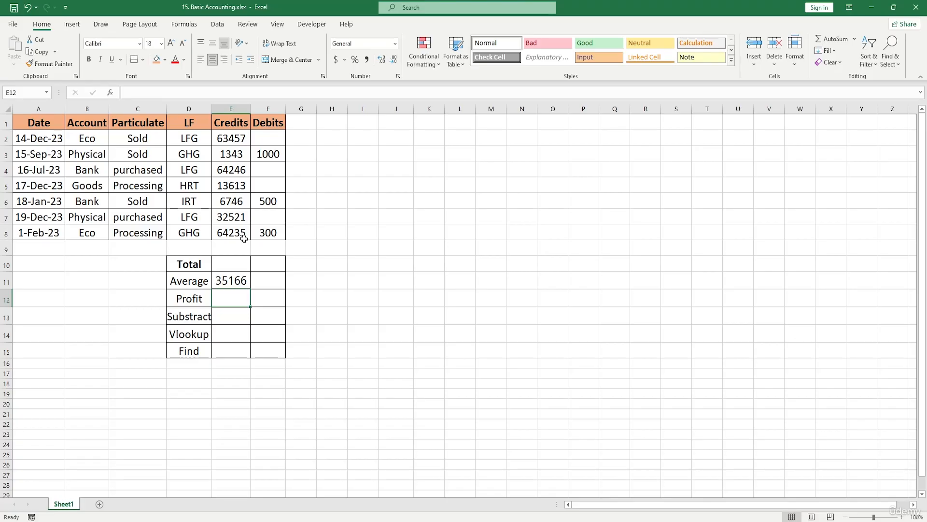
# Step: AutoSum the credits in E2:E8 and move the resulting formula from E9 to the Total cell E10
pyautogui.doubleClick(231, 298)
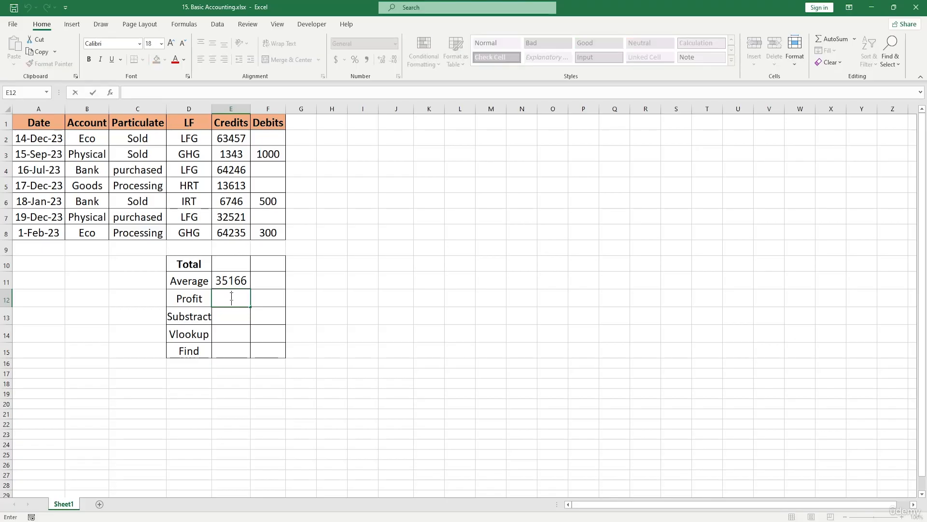
pyautogui.moveTo(234, 140); pyautogui.dragTo(235, 229)
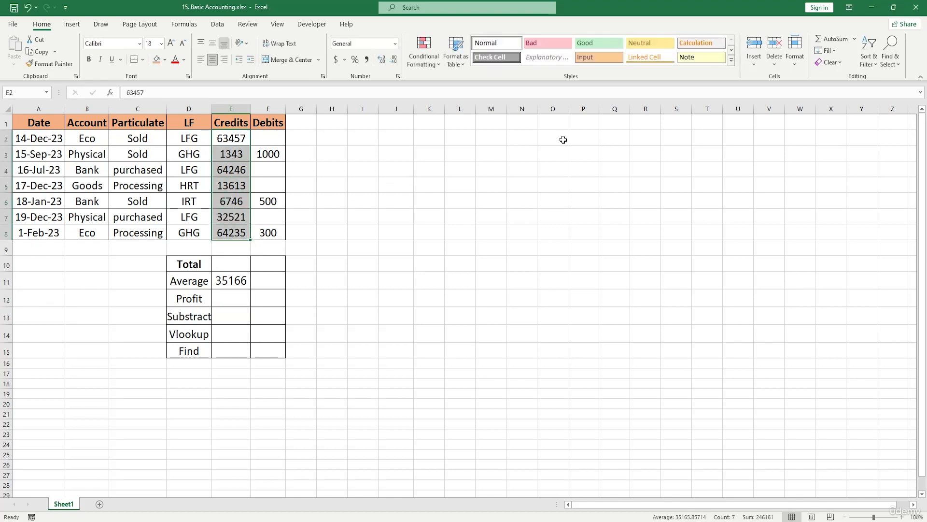
pyautogui.click(831, 39)
pyautogui.click(230, 250)
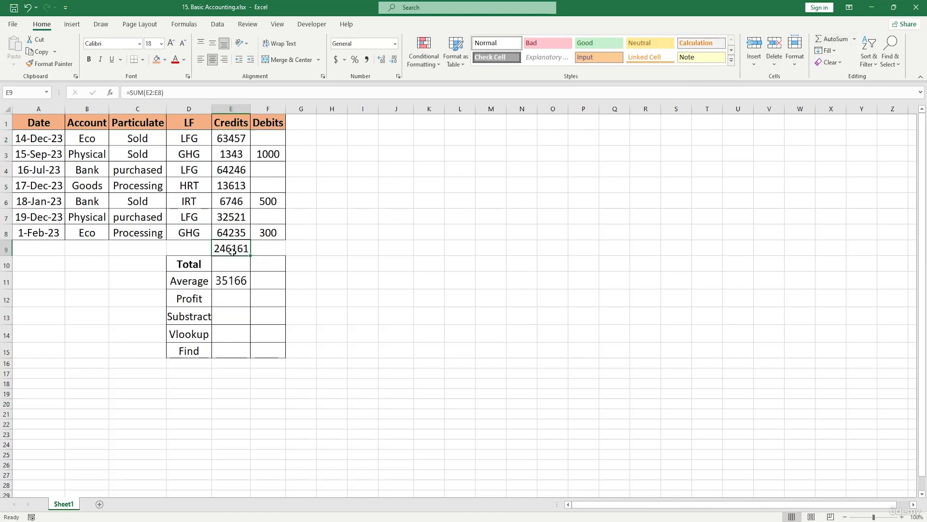
pyautogui.hotkey('ctrl', 'c')
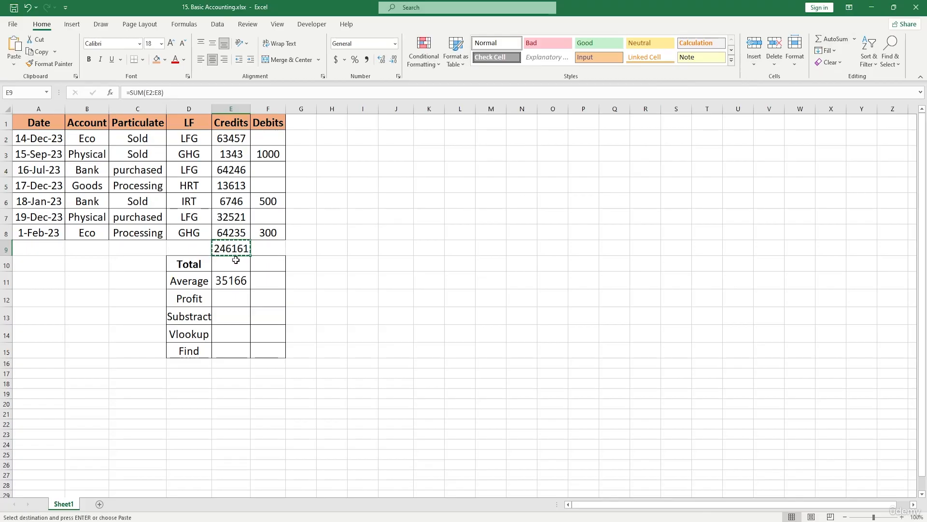
pyautogui.click(236, 260)
pyautogui.press('Return')
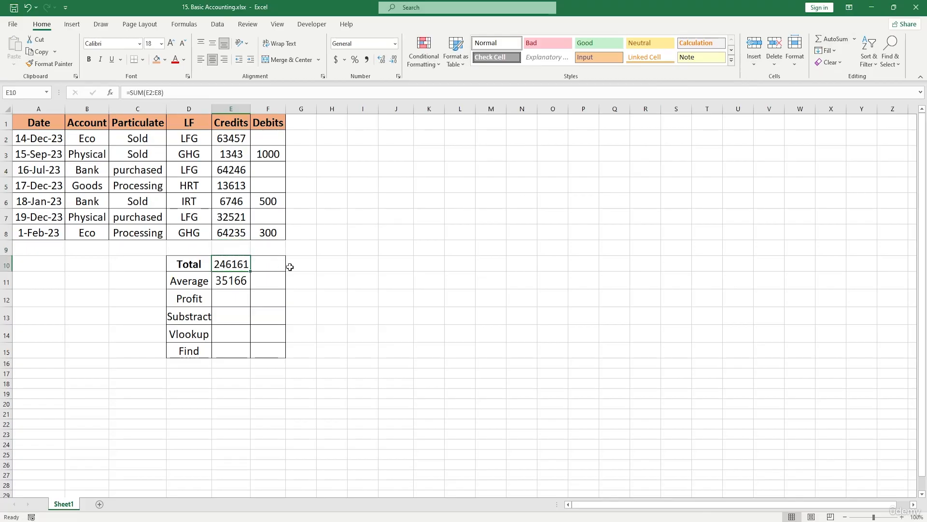
# Step: Replace the Credits total in E10 with a manually entered =SUM(E2:E8) formula
pyautogui.doubleClick(225, 264)
pyautogui.click(356, 296)
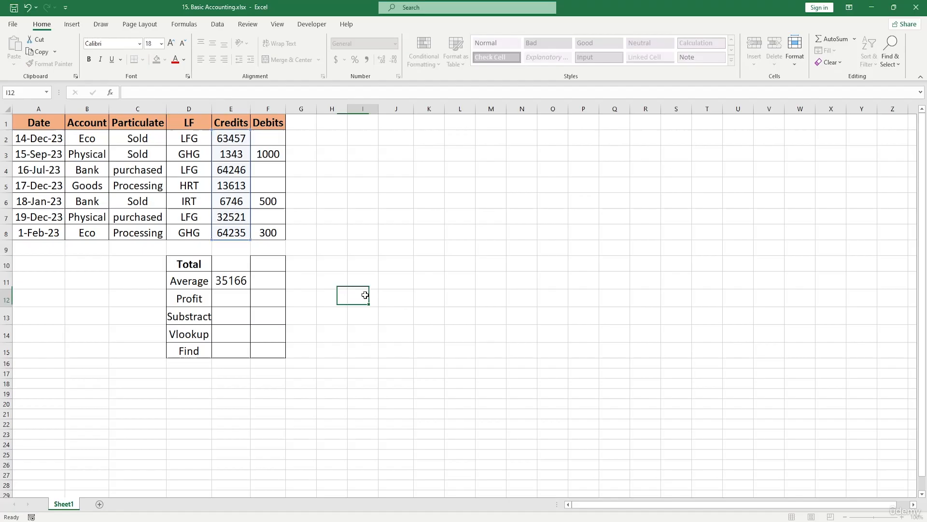
pyautogui.click(233, 261)
pyautogui.write('=sum')
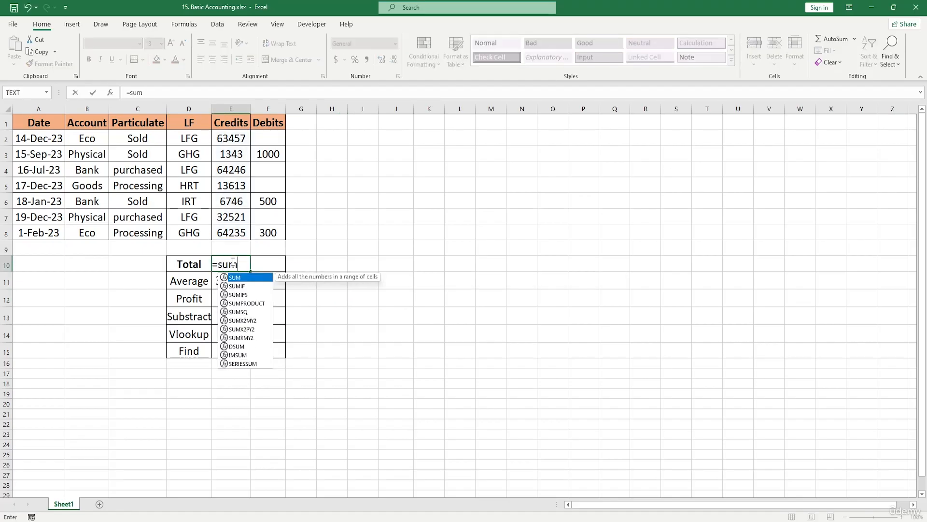
pyautogui.press('Tab')
pyautogui.moveTo(235, 145); pyautogui.dragTo(228, 230)
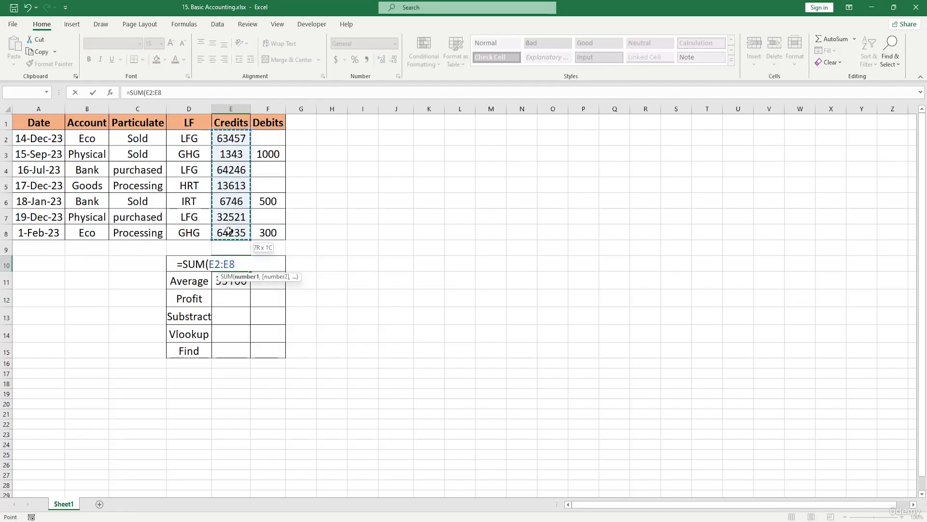
pyautogui.press('Return')
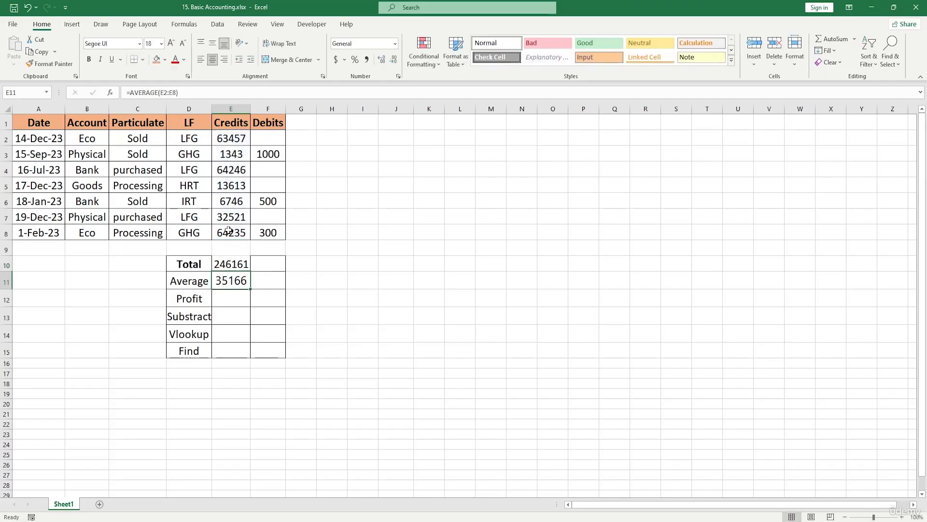
# Step: Try replacing the Credits average in E11 with =AVERAGE(E100), and clear that formula again
pyautogui.press('Delete')
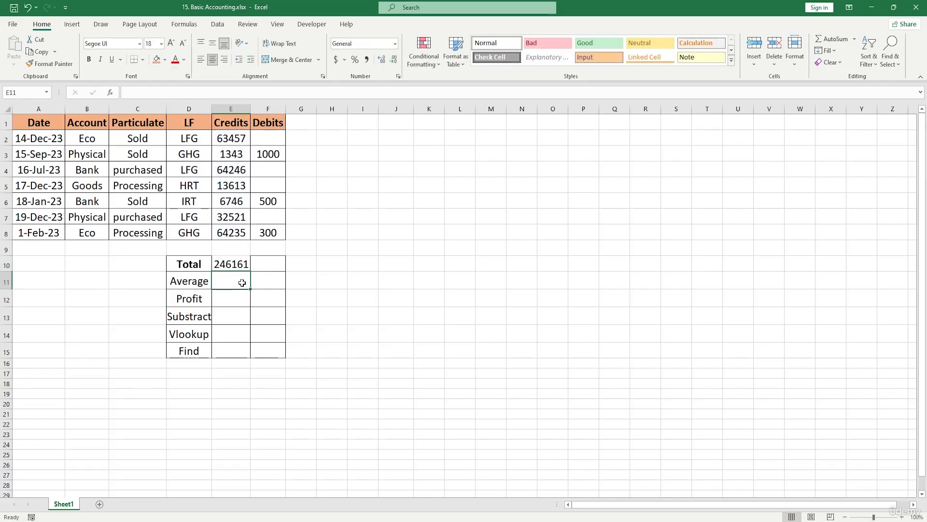
pyautogui.doubleClick(234, 273)
pyautogui.write('=')
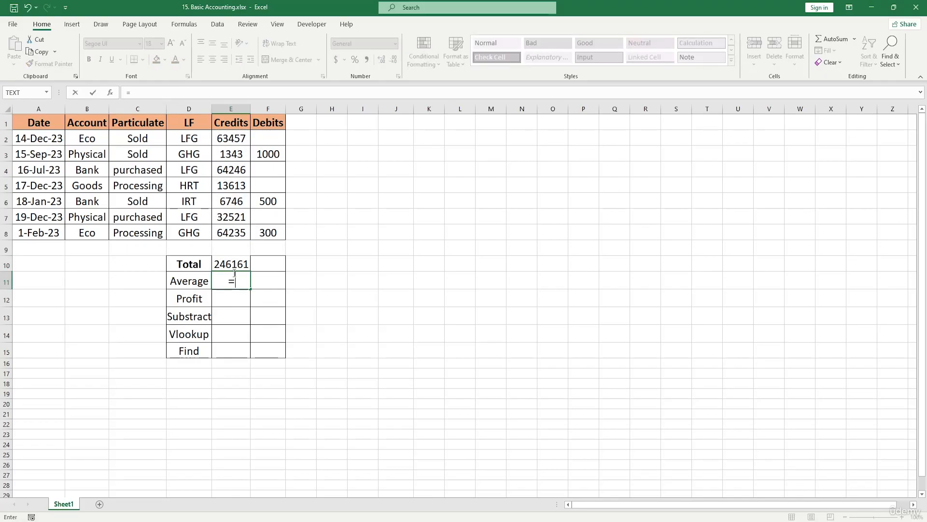
pyautogui.write('ave')
pyautogui.press('Tab')
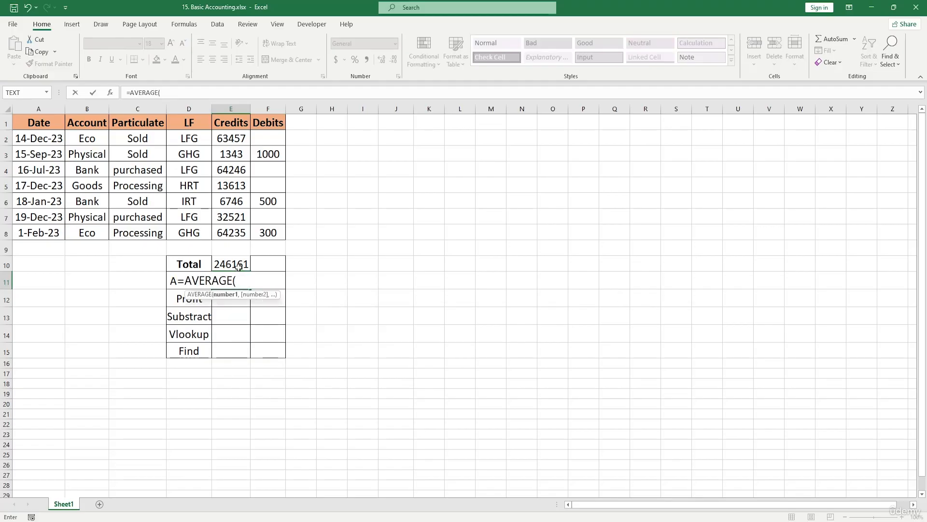
pyautogui.click(243, 261)
pyautogui.write('00')
pyautogui.press('Return')
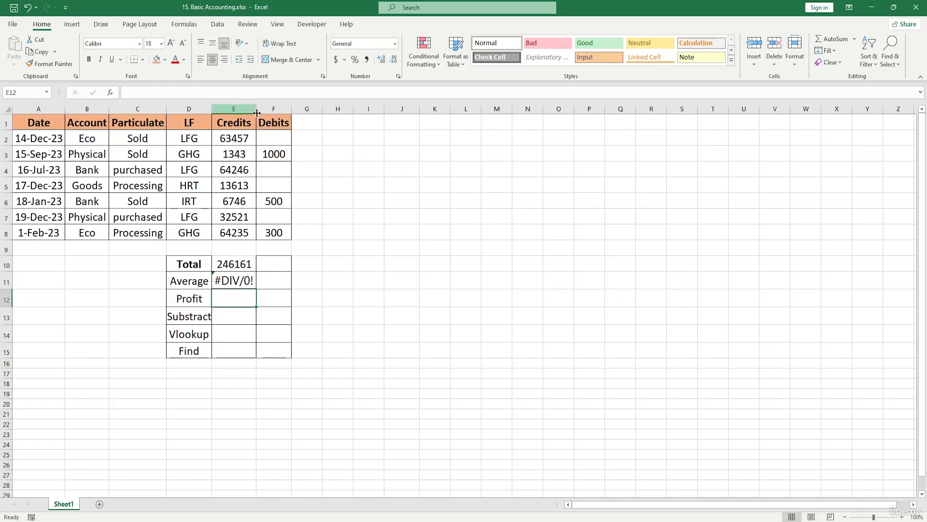
pyautogui.click(241, 276)
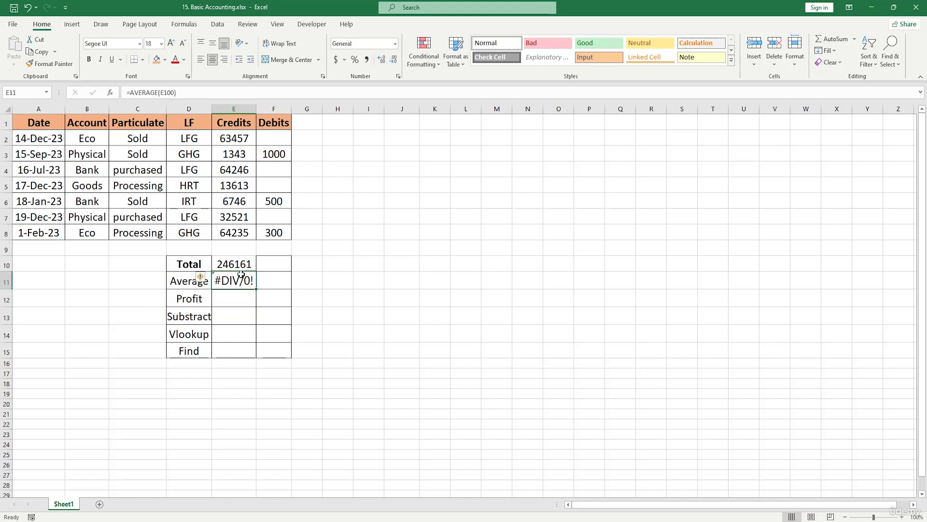
pyautogui.press('Delete')
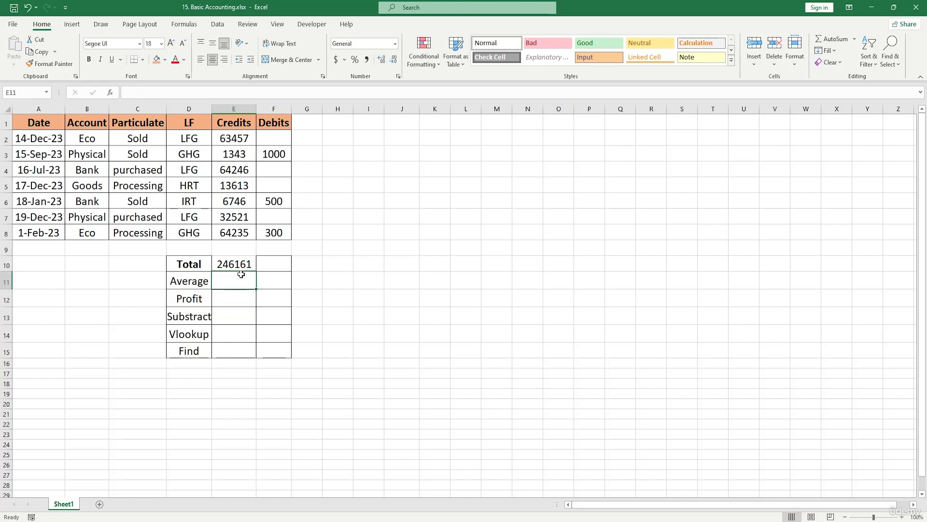
pyautogui.moveTo(237, 141); pyautogui.dragTo(236, 233)
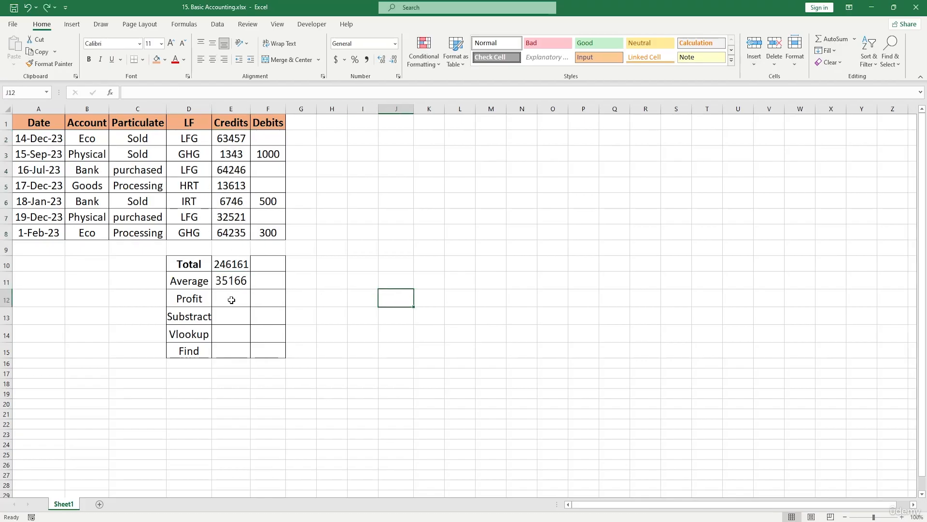
# Step: Calculate the Credits profit in E12 by subtracting the average from the total with =E10-E11
pyautogui.click(232, 300)
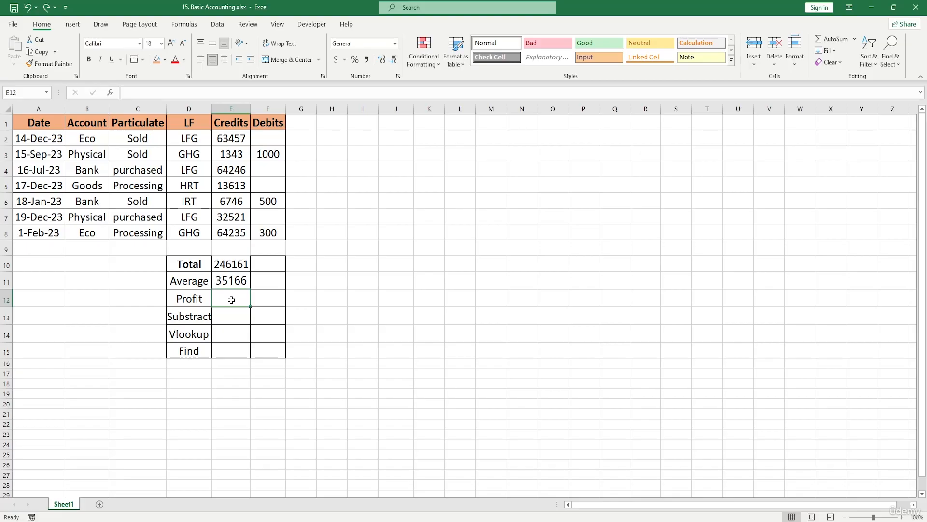
pyautogui.write('=')
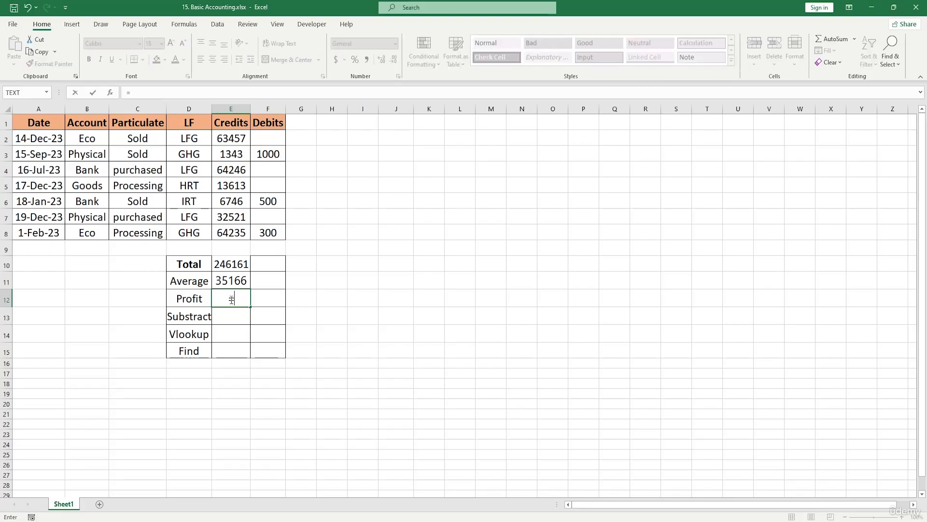
pyautogui.click(240, 264)
pyautogui.write('-')
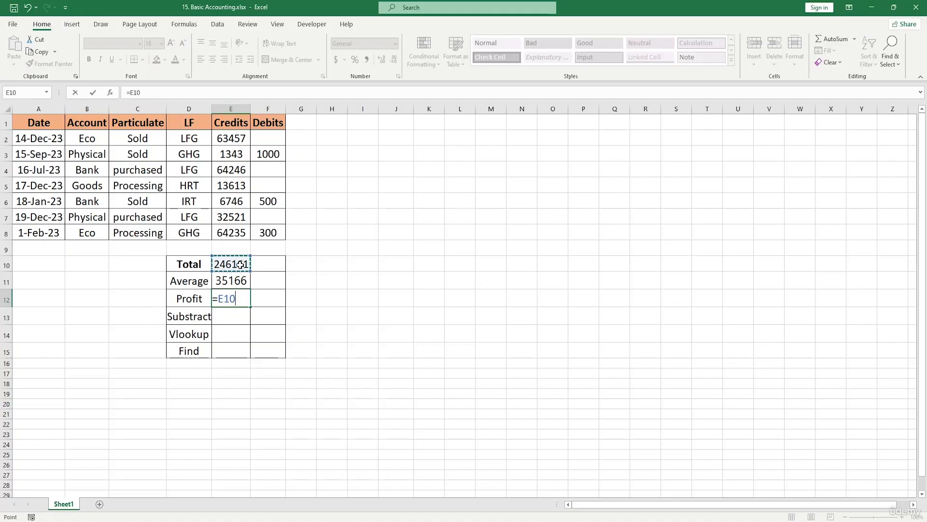
pyautogui.click(239, 278)
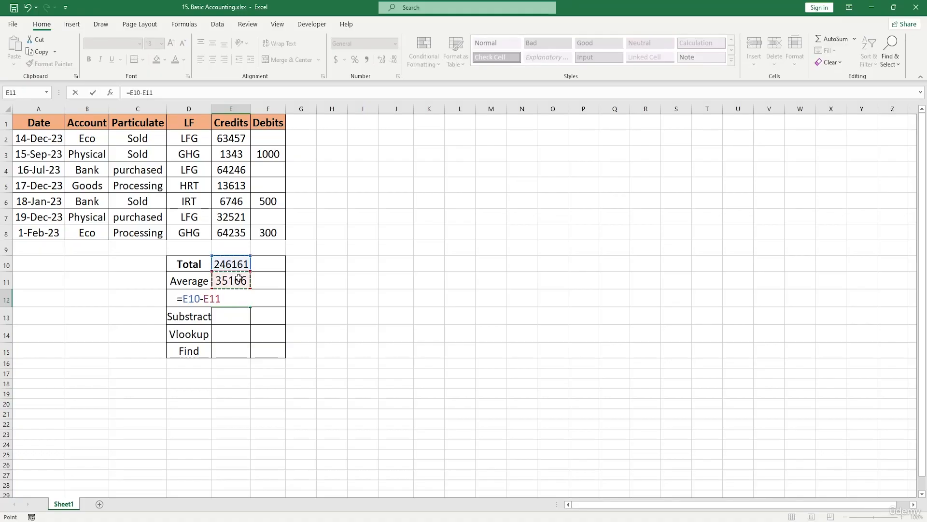
pyautogui.press('Return')
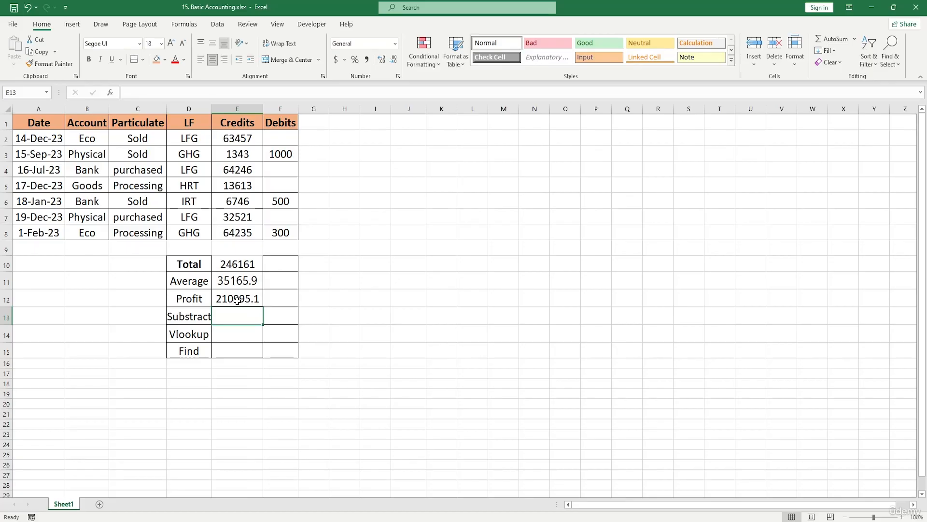
# Step: Calculate the Credits value of the Substract row in E13 by subtracting the profit from the total with =E10-E12
pyautogui.click(240, 299)
pyautogui.click(230, 314)
pyautogui.doubleClick(230, 315)
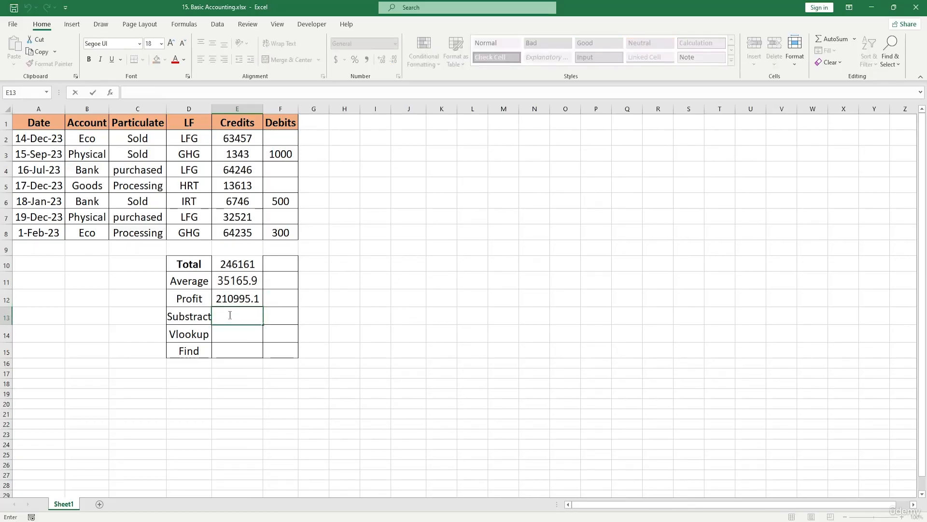
pyautogui.write('=')
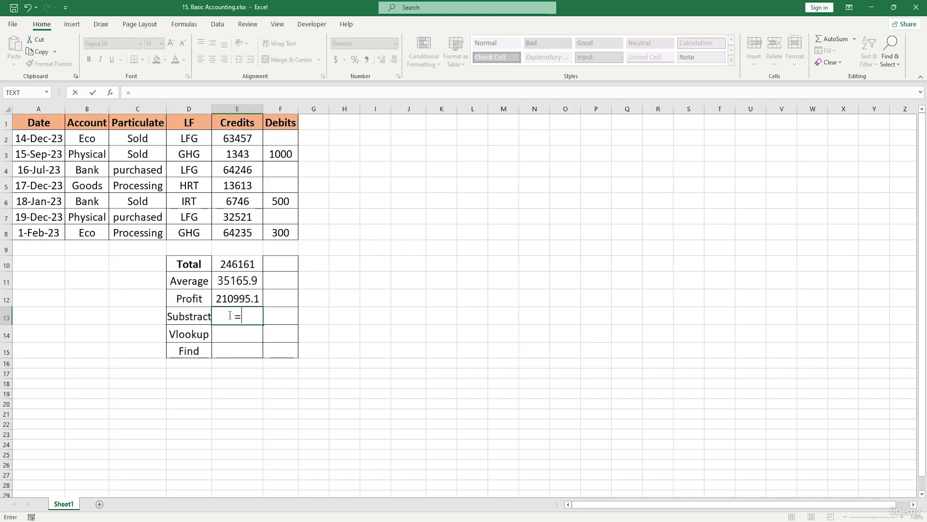
pyautogui.click(236, 264)
pyautogui.write('-')
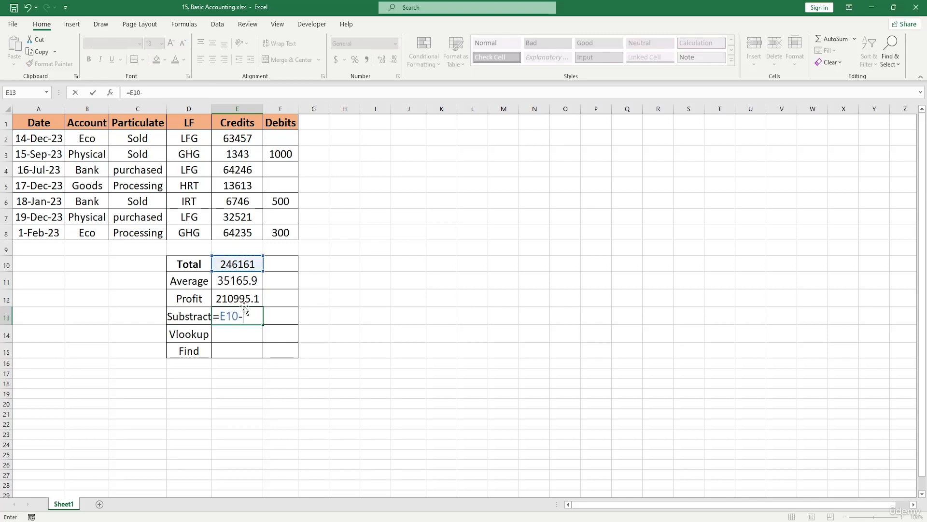
pyautogui.click(248, 301)
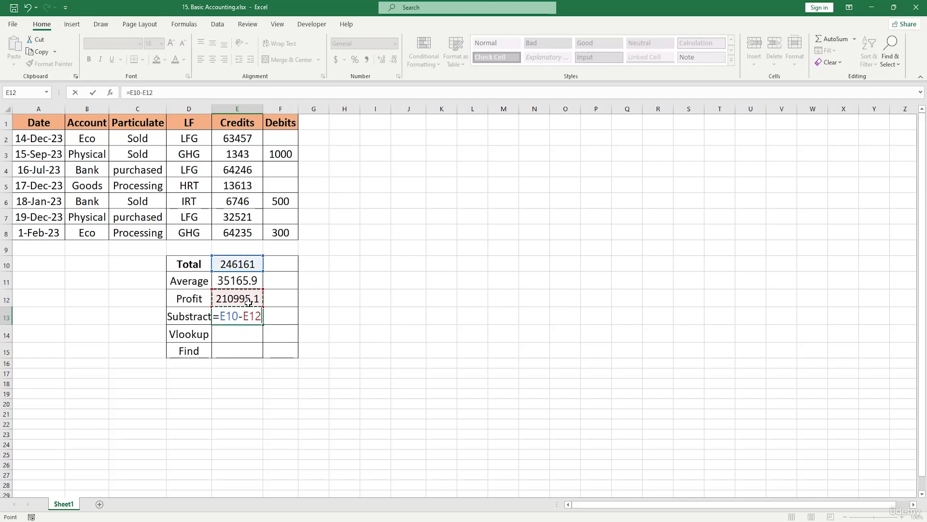
pyautogui.press('Return')
pyautogui.moveTo(218, 315); pyautogui.dragTo(251, 311)
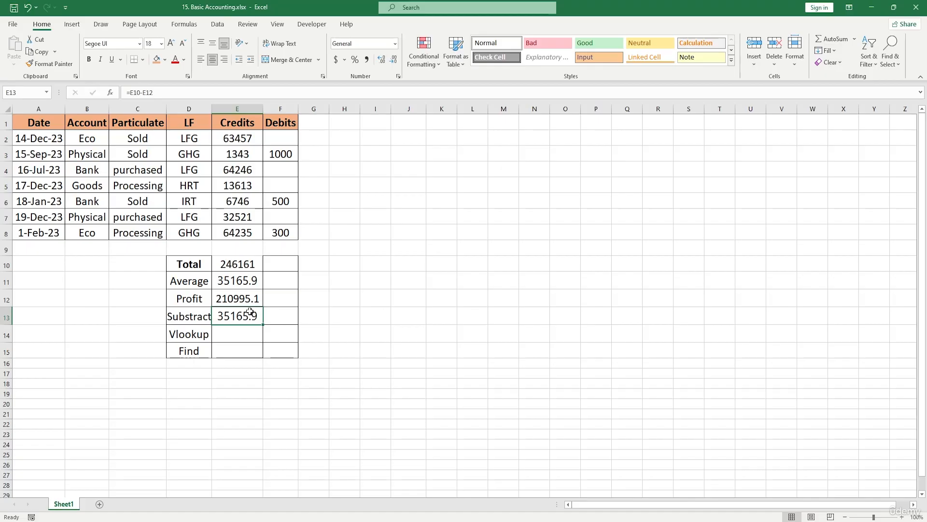
pyautogui.doubleClick(227, 334)
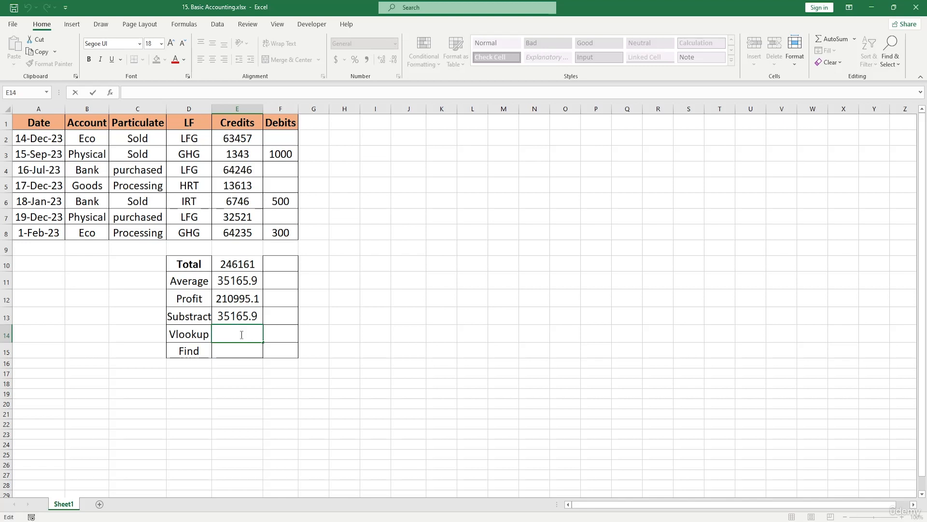
pyautogui.write('=vlo')
pyautogui.press('Tab')
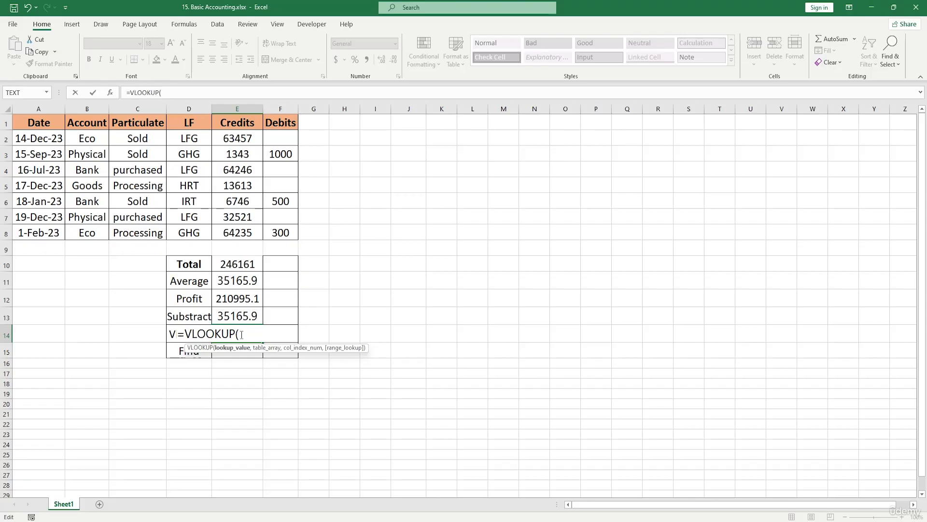
pyautogui.press('BackSpace')
pyautogui.press('BackSpace')
pyautogui.press('BackSpace')
pyautogui.press('BackSpace')
pyautogui.press('BackSpace')
pyautogui.press('BackSpace')
pyautogui.press('BackSpace')
pyautogui.press('BackSpace')
pyautogui.press('BackSpace')
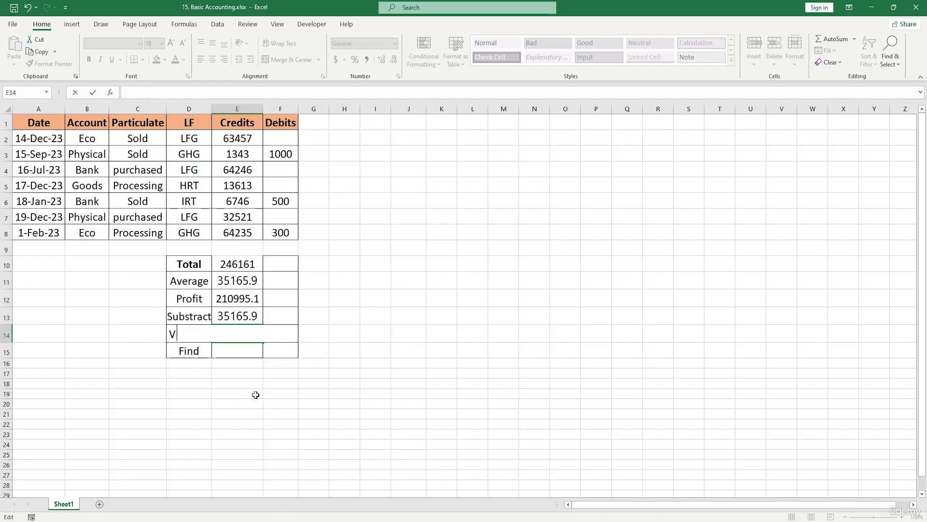
pyautogui.click(252, 393)
pyautogui.click(197, 338)
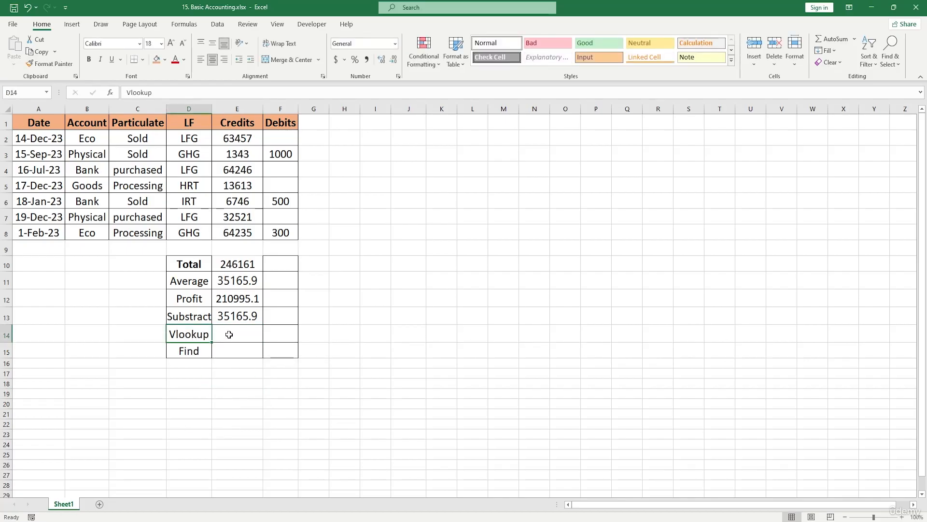
# Step: Enter the lookup value Bank in cell H6, outside the accounting table
pyautogui.click(227, 332)
pyautogui.click(346, 196)
pyautogui.doubleClick(346, 197)
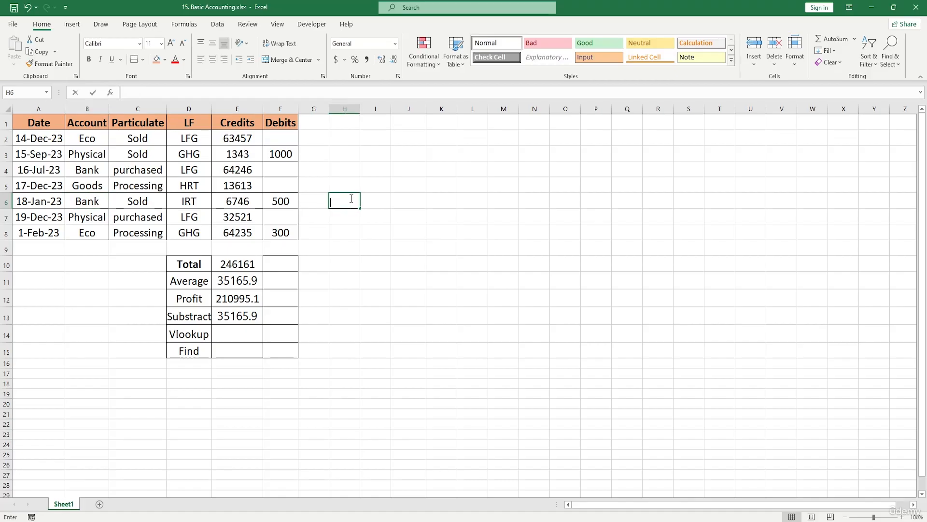
pyautogui.write('Bank')
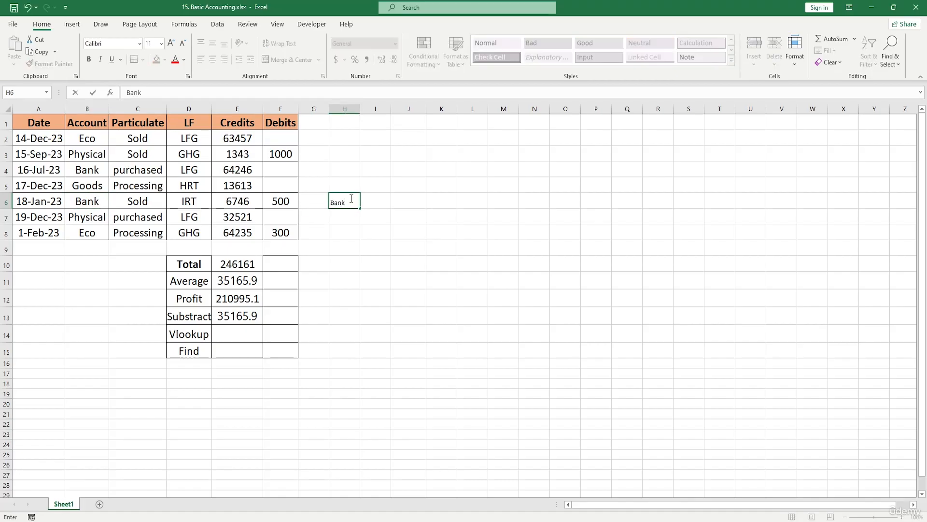
pyautogui.click(92, 202)
pyautogui.click(342, 202)
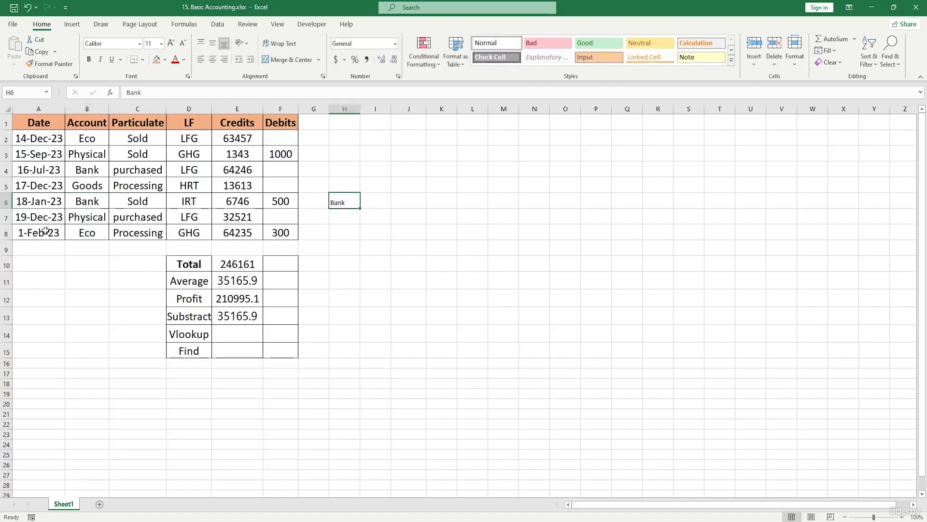
pyautogui.click(93, 201)
# Step: Look up the LF code for the account in H6 by entering =VLOOKUP(H6,B2:F8,3,FALSE) in the Vlookup cell E14
pyautogui.doubleClick(236, 330)
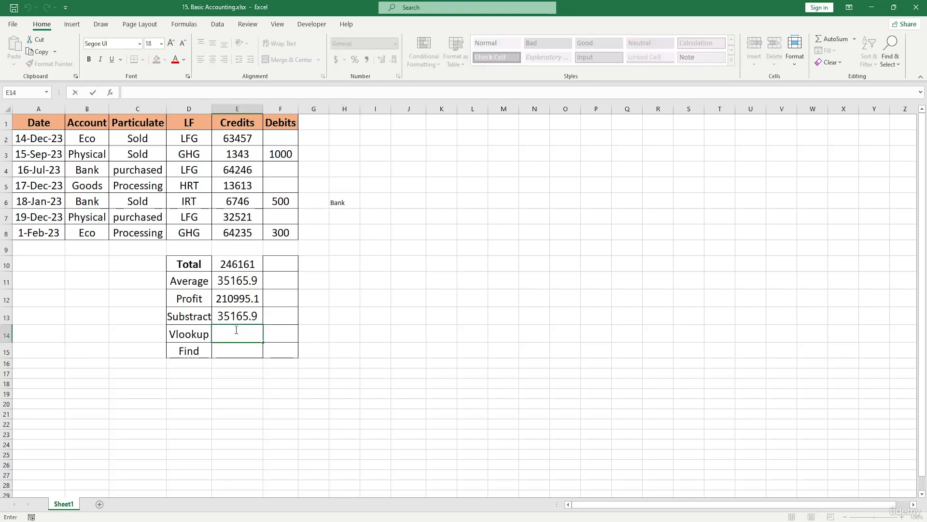
pyautogui.write('=vl')
pyautogui.press('Tab')
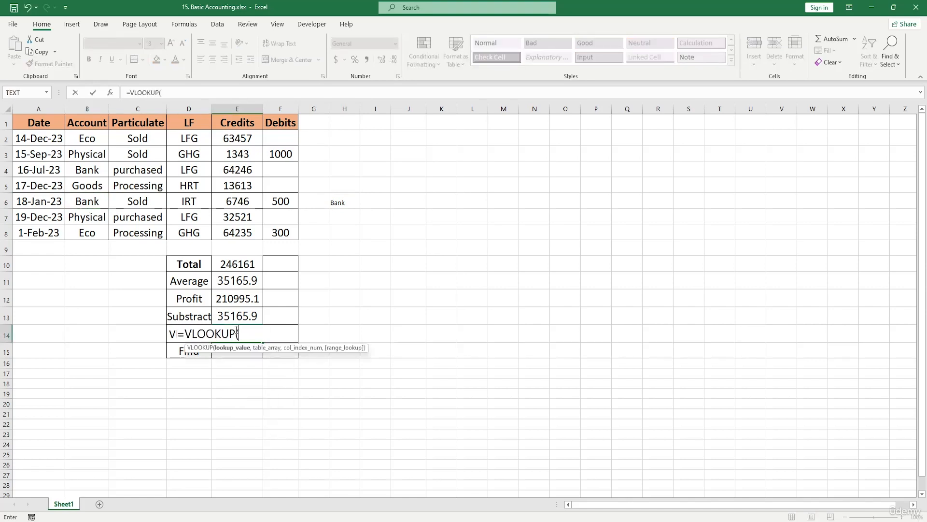
pyautogui.click(340, 201)
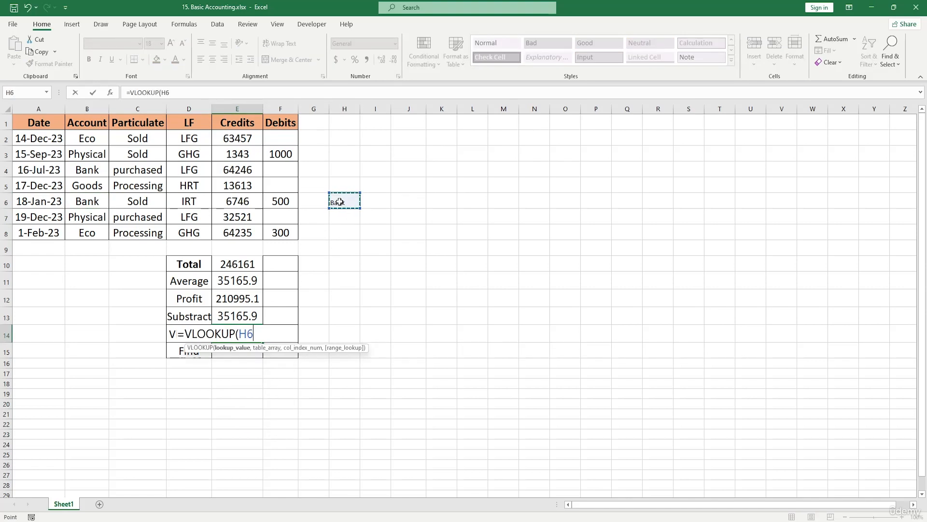
pyautogui.write(',')
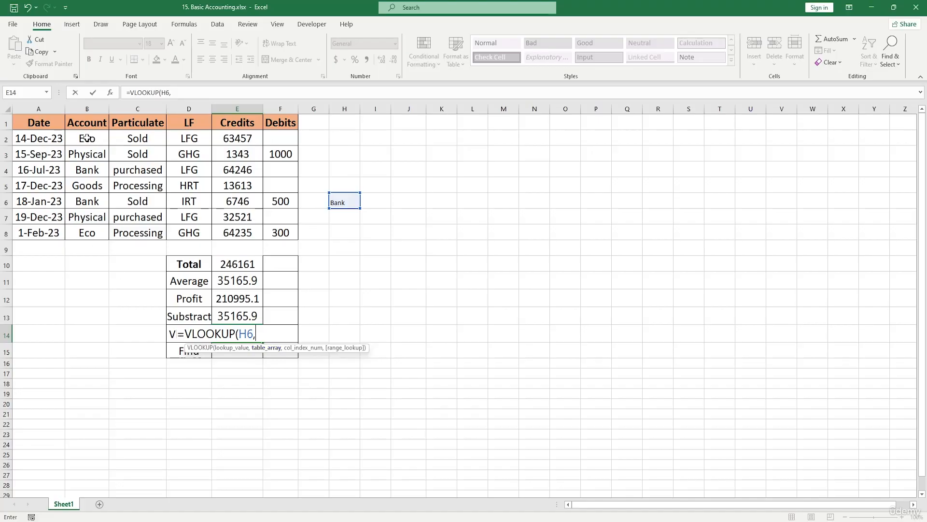
pyautogui.moveTo(86, 137); pyautogui.dragTo(278, 230)
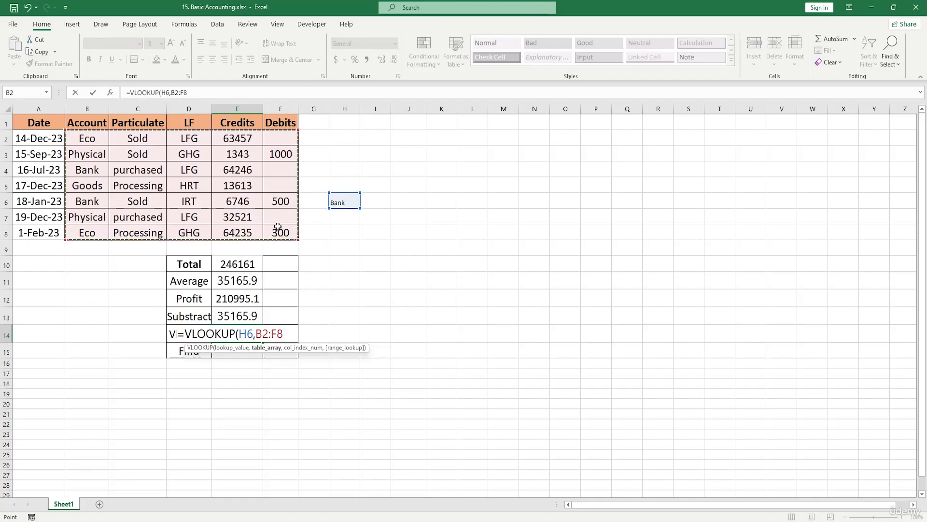
pyautogui.write(',')
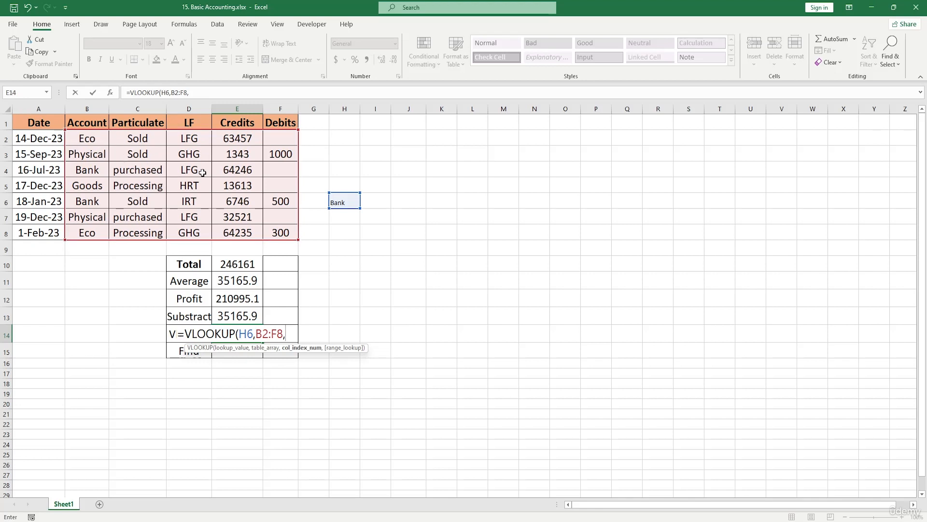
pyautogui.write('34')
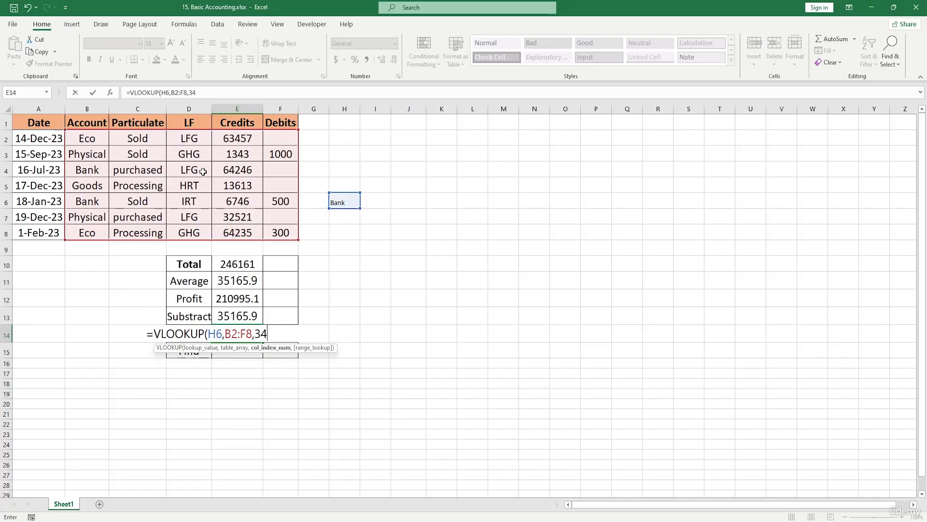
pyautogui.press('BackSpace')
pyautogui.write(',')
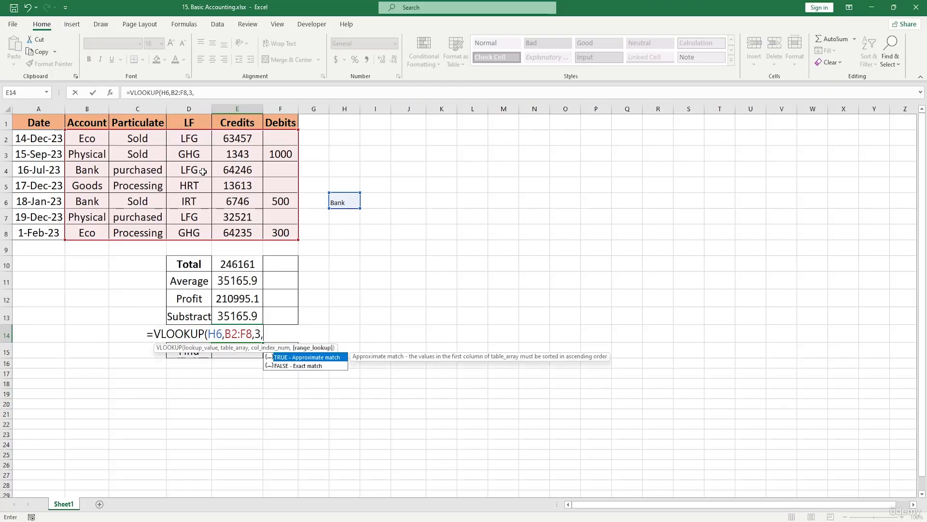
pyautogui.doubleClick(314, 366)
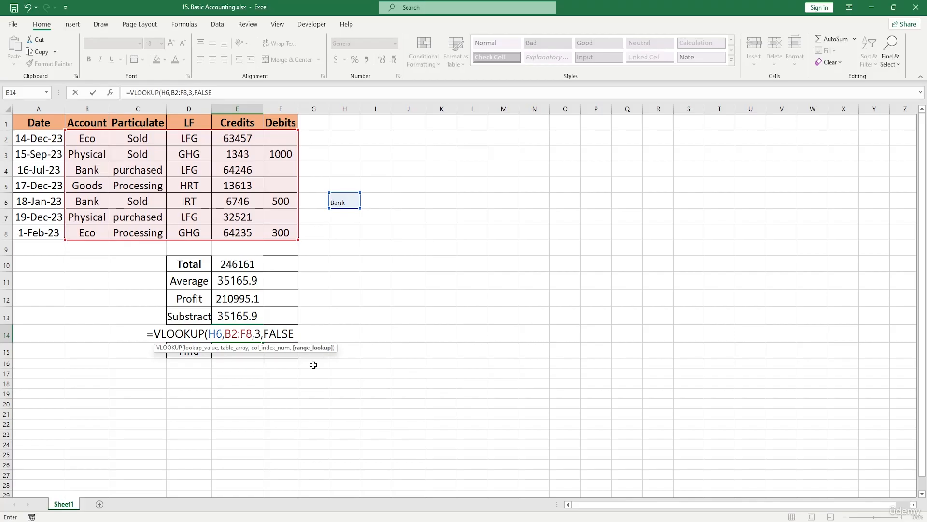
pyautogui.write(')')
pyautogui.press('Return')
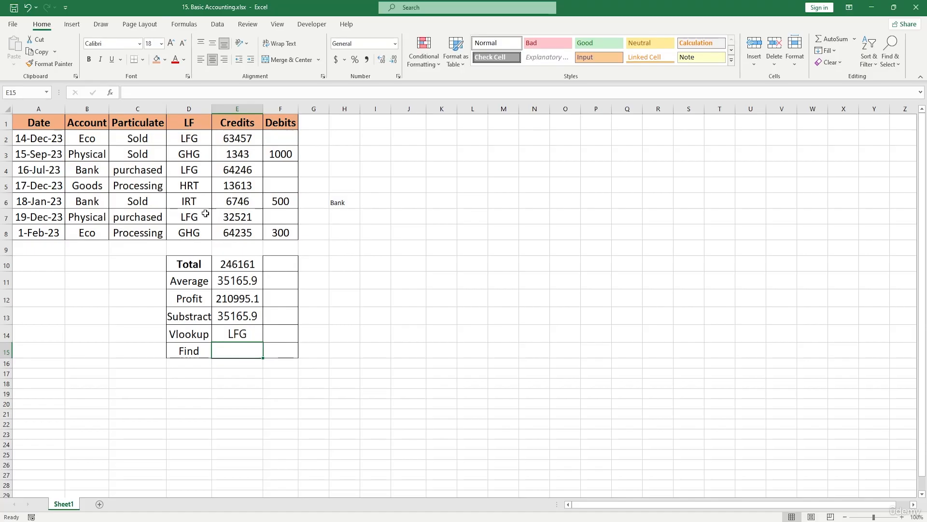
# Step: Try filling the VLOOKUP formula from E14 down to E22
pyautogui.click(89, 170)
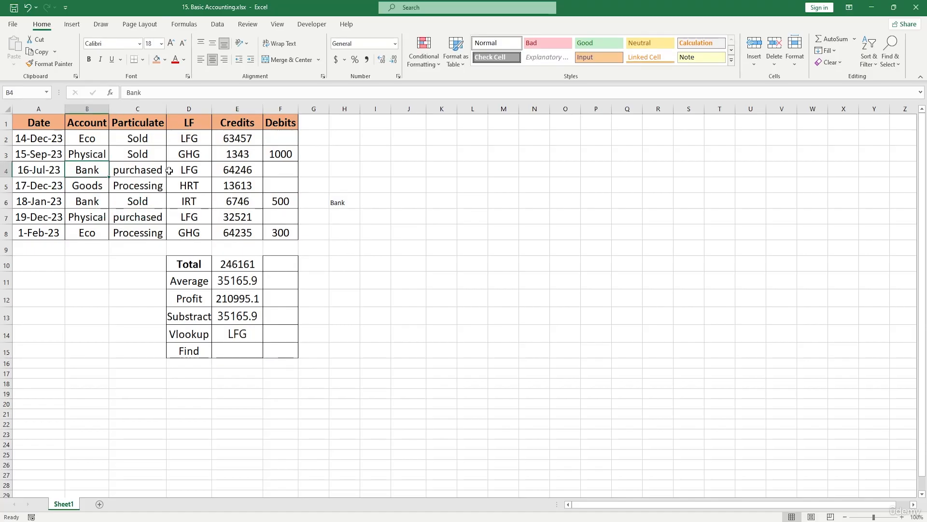
pyautogui.click(197, 168)
pyautogui.click(244, 331)
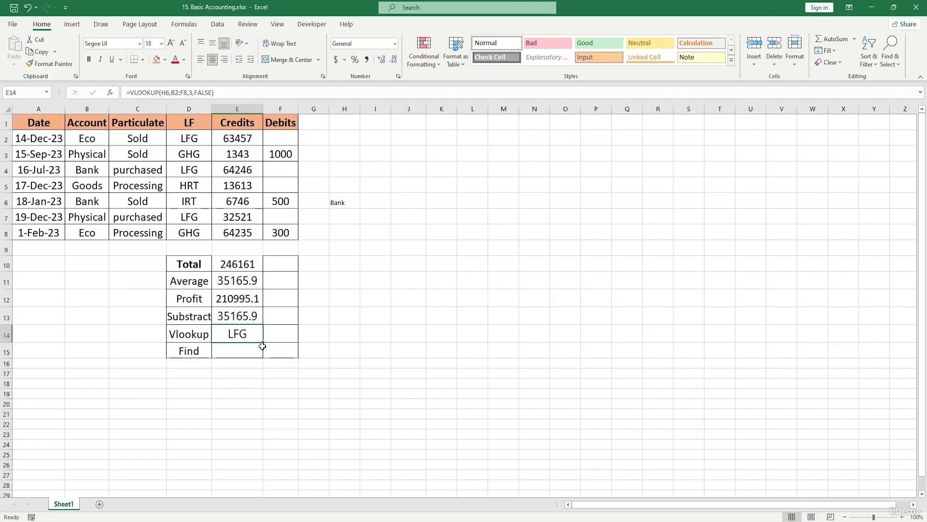
pyautogui.moveTo(265, 343); pyautogui.dragTo(261, 430)
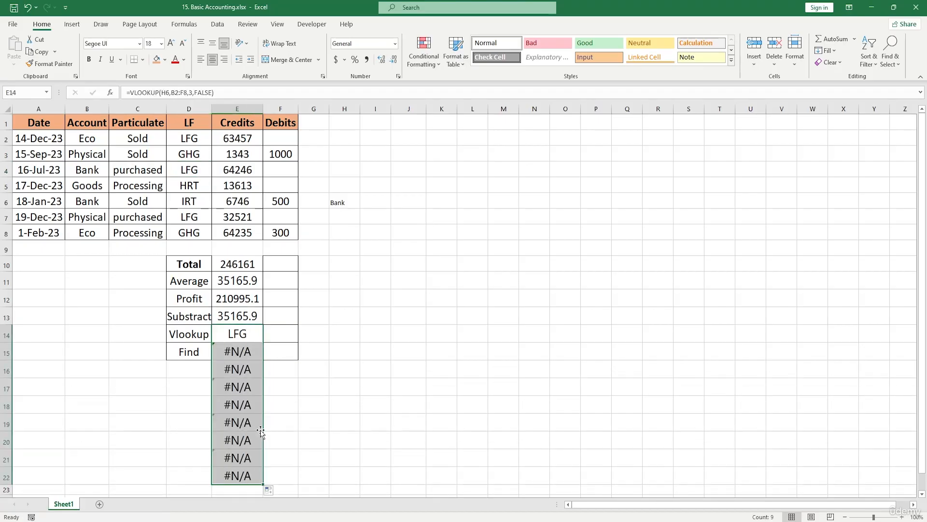
pyautogui.click(267, 489)
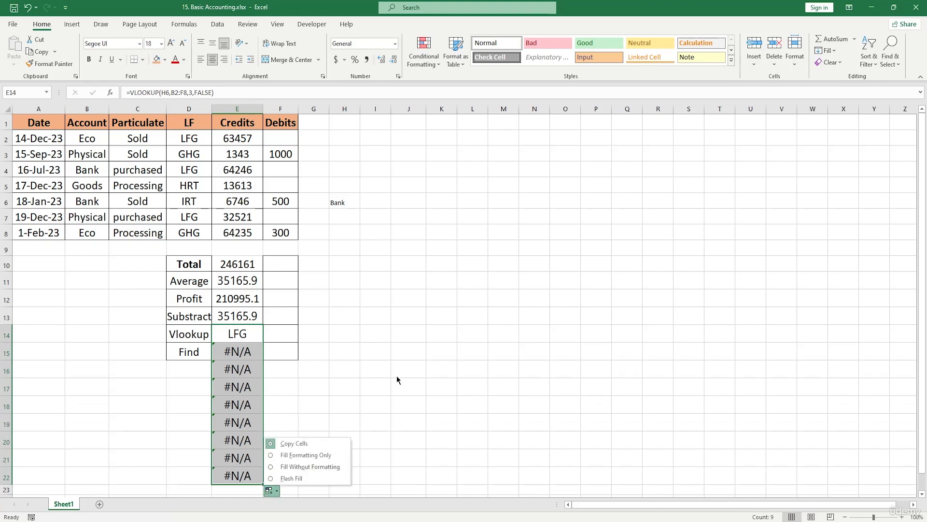
pyautogui.click(397, 380)
pyautogui.click(246, 477)
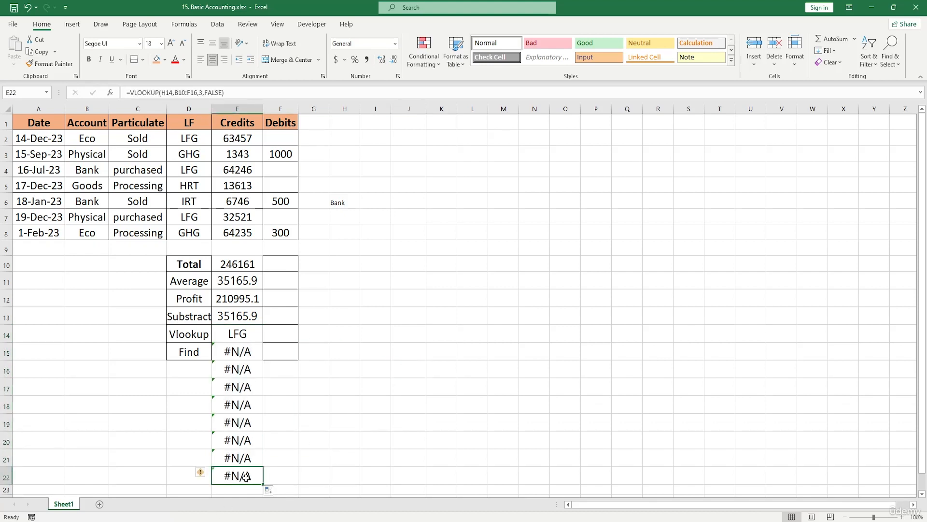
# Step: Clear the copied VLOOKUP formulas from E15:E22
pyautogui.click(343, 204)
pyautogui.click(352, 213)
pyautogui.click(352, 203)
pyautogui.click(351, 216)
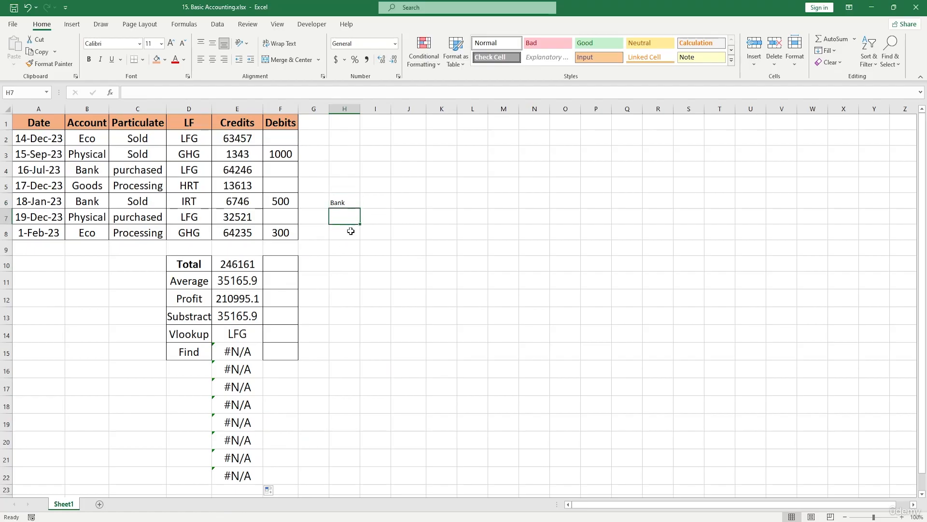
pyautogui.press('Down')
pyautogui.press('Down')
pyautogui.press('Up')
pyautogui.press('Up')
pyautogui.moveTo(246, 353); pyautogui.dragTo(244, 476)
pyautogui.press('Delete')
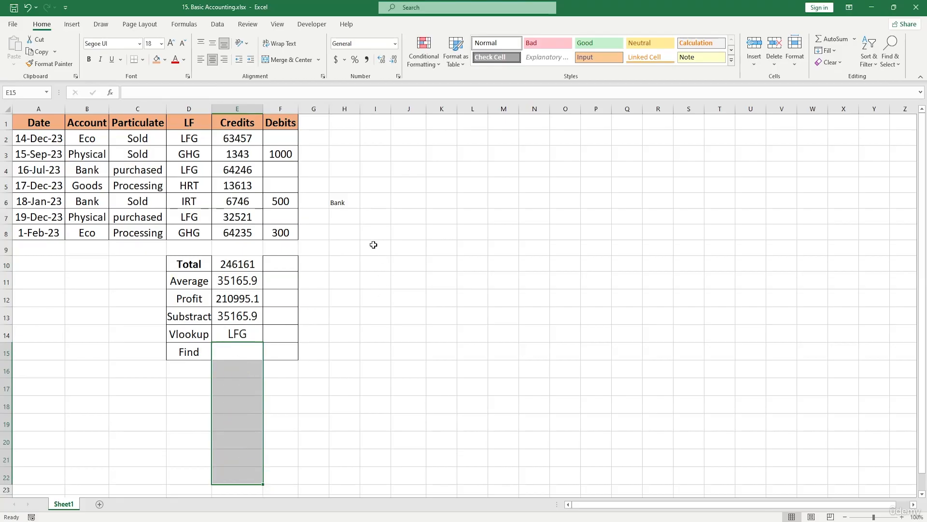
pyautogui.moveTo(344, 216); pyautogui.dragTo(338, 339)
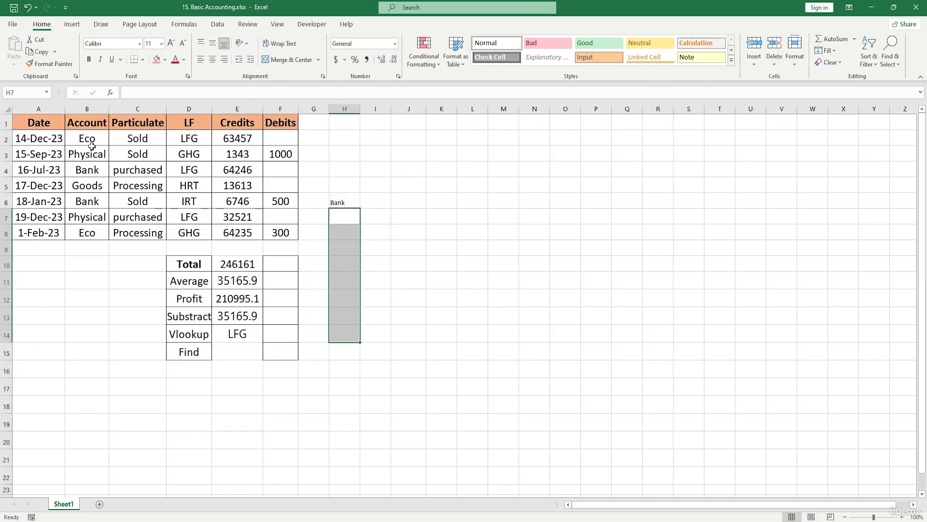
pyautogui.moveTo(92, 149); pyautogui.dragTo(89, 235)
pyautogui.moveTo(344, 215); pyautogui.dragTo(344, 387)
pyautogui.moveTo(248, 345); pyautogui.dragTo(234, 484)
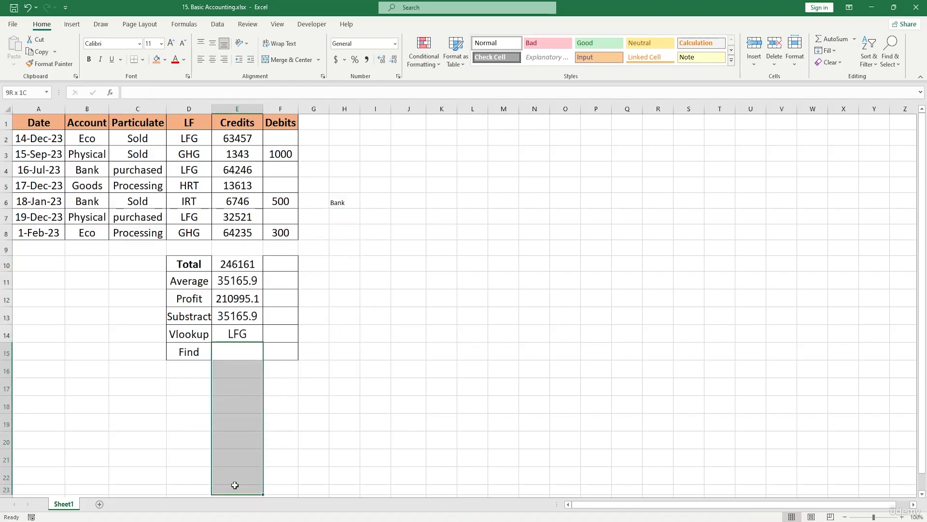
pyautogui.click(432, 351)
# Step: Replace every occurrence of Bank in the sheet with House using Find and Replace
pyautogui.doubleClick(242, 351)
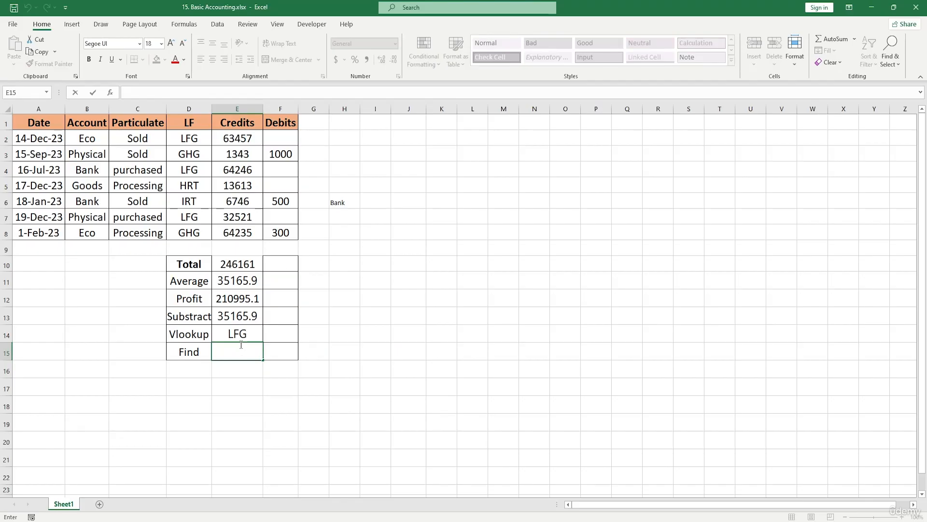
pyautogui.hotkey('ctrl', 'f')
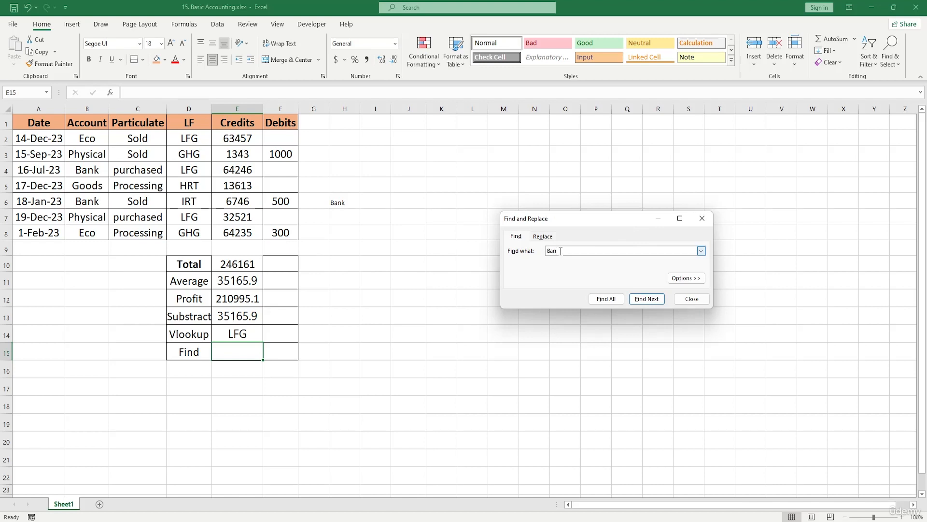
pyautogui.click(550, 238)
pyautogui.click(563, 263)
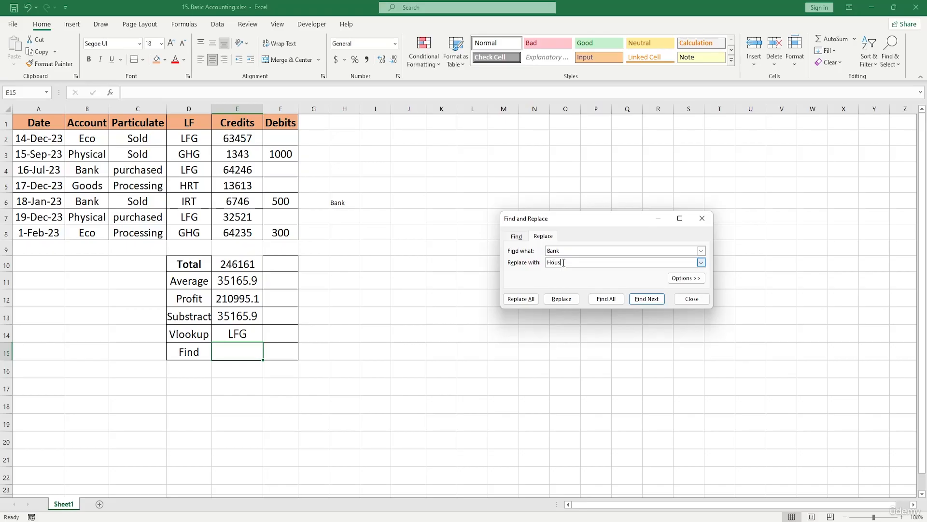
pyautogui.write('House')
pyautogui.click(517, 298)
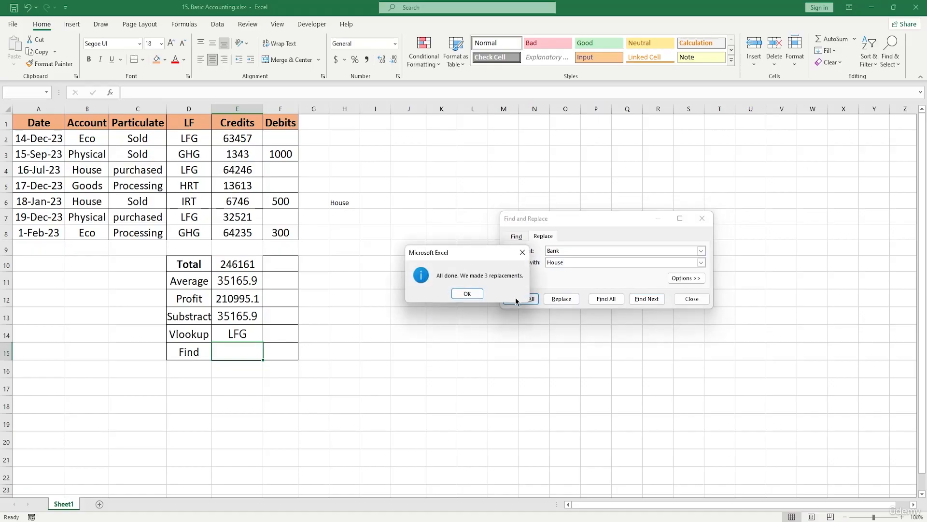
# Step: Review the VLOOKUP formula in E14 and the lookup value in cell H6 after dismissing the replacement message
pyautogui.click(467, 294)
pyautogui.click(250, 334)
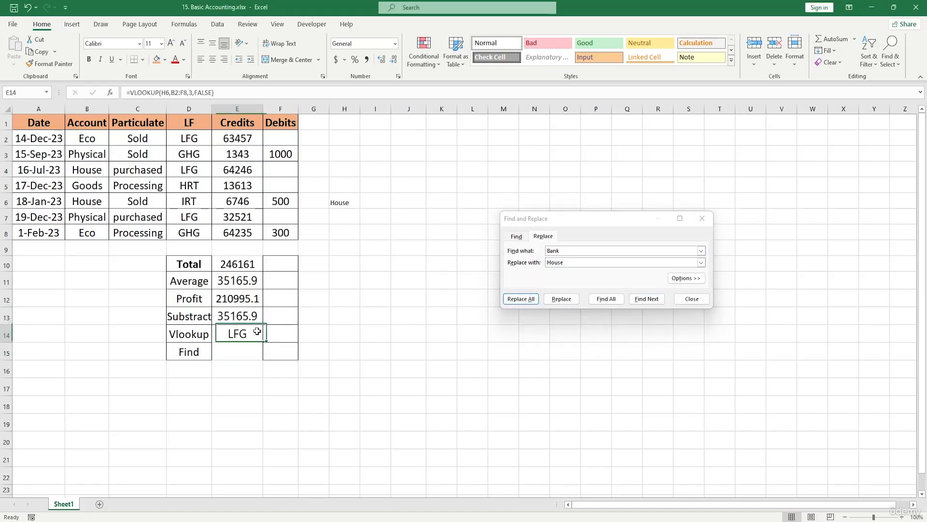
pyautogui.doubleClick(252, 337)
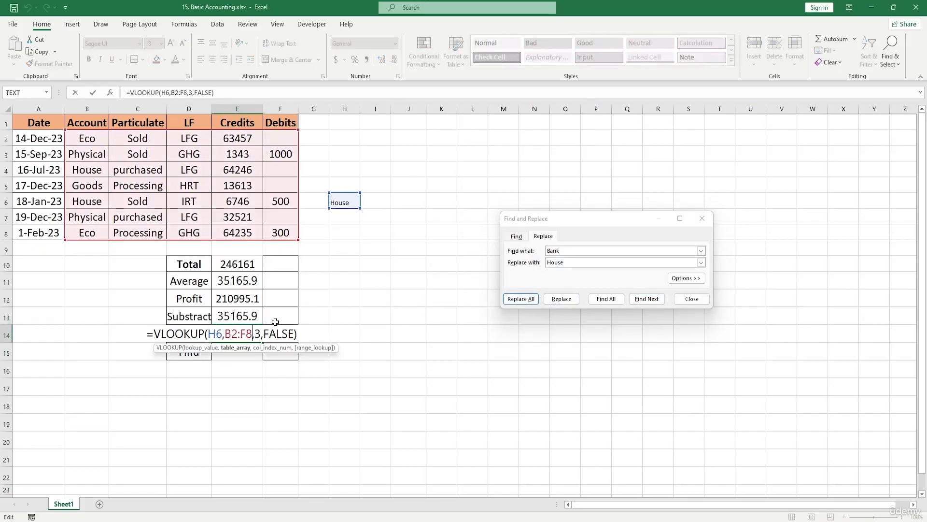
pyautogui.click(344, 187)
pyautogui.click(349, 205)
pyautogui.click(345, 247)
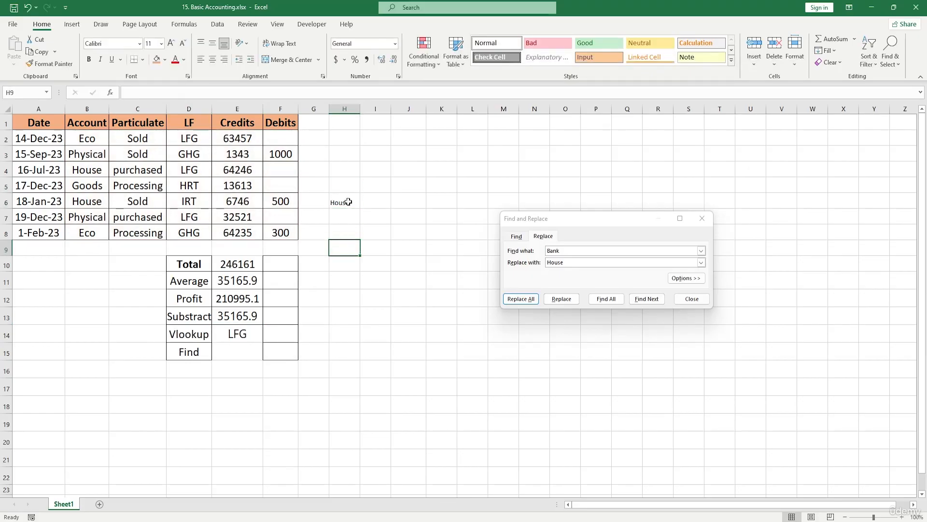
pyautogui.click(348, 202)
pyautogui.click(343, 260)
pyautogui.click(344, 201)
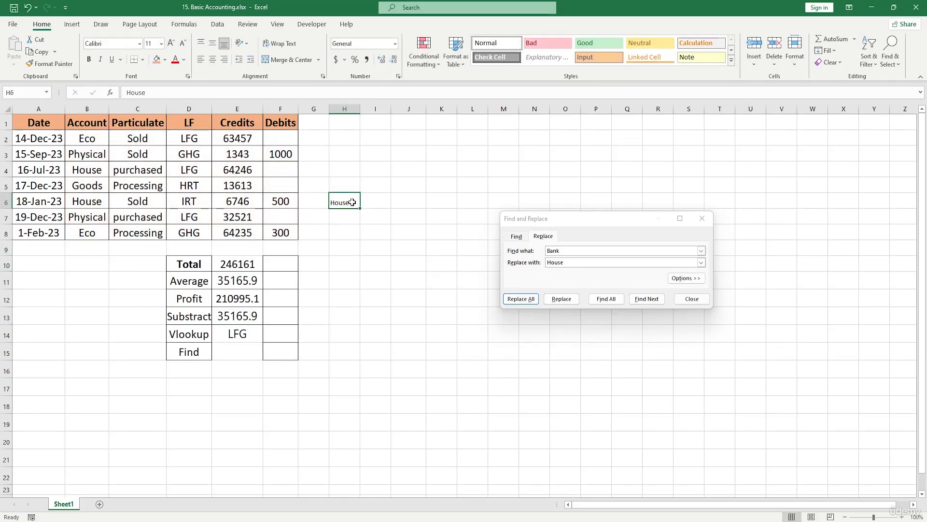
# Step: Clear the typed account name from the lookup cell H6
pyautogui.doubleClick(351, 202)
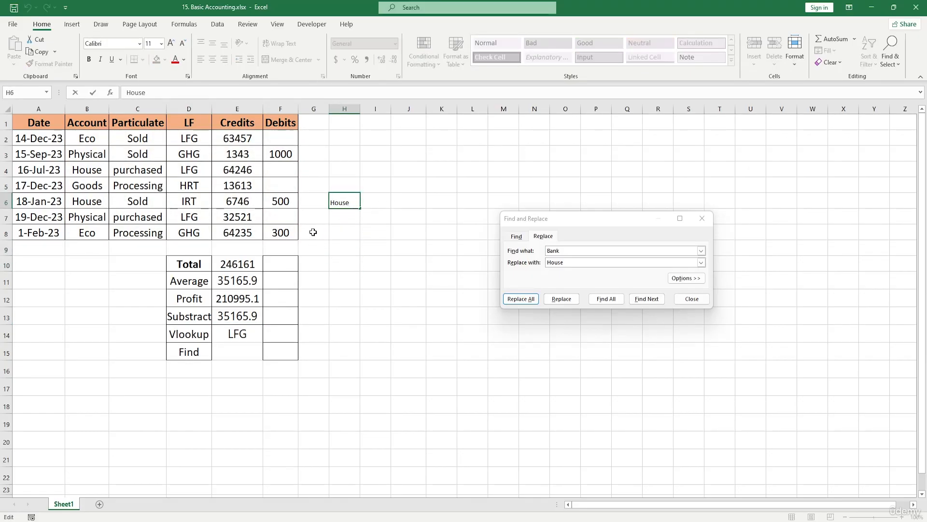
pyautogui.press('BackSpace')
pyautogui.press('BackSpace')
pyautogui.press('BackSpace')
pyautogui.click(216, 25)
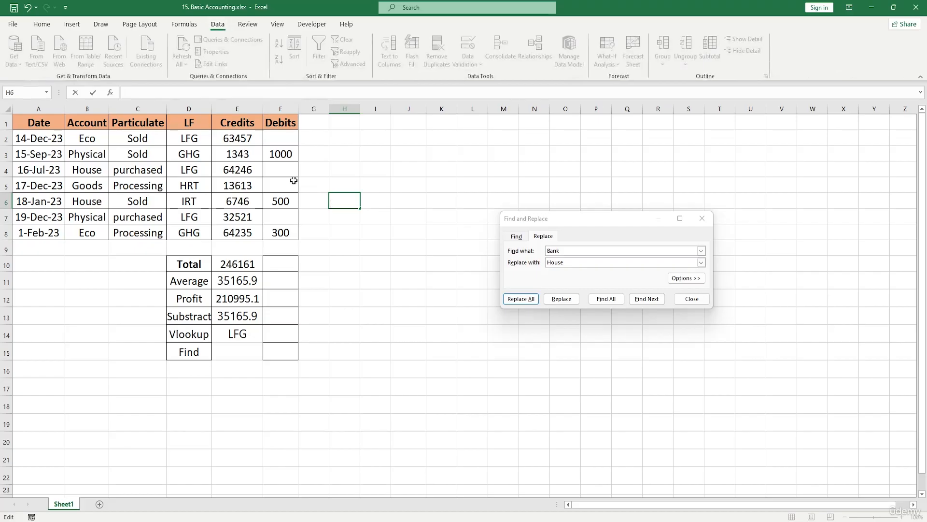
pyautogui.click(278, 187)
# Step: Add a List data validation to cell H6 with the account cells =$B$2:$B$8 as its source
pyautogui.click(351, 194)
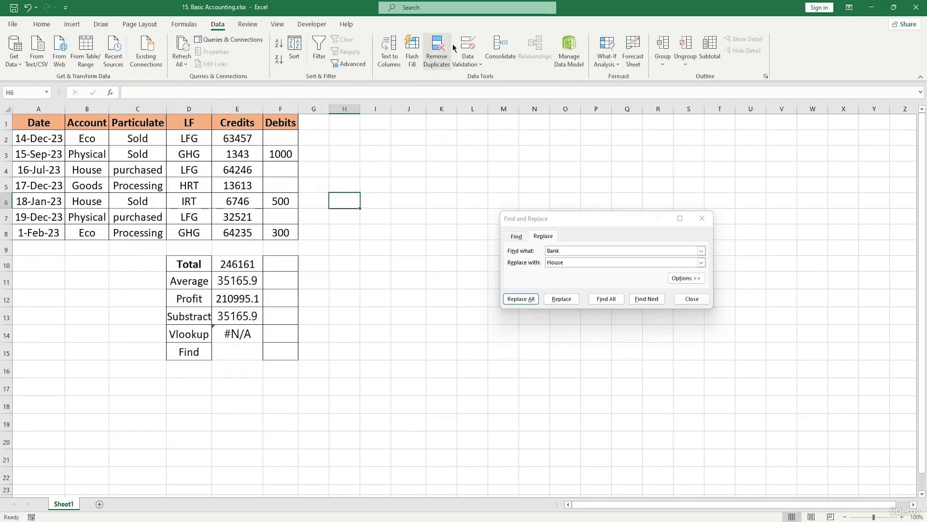
pyautogui.click(468, 45)
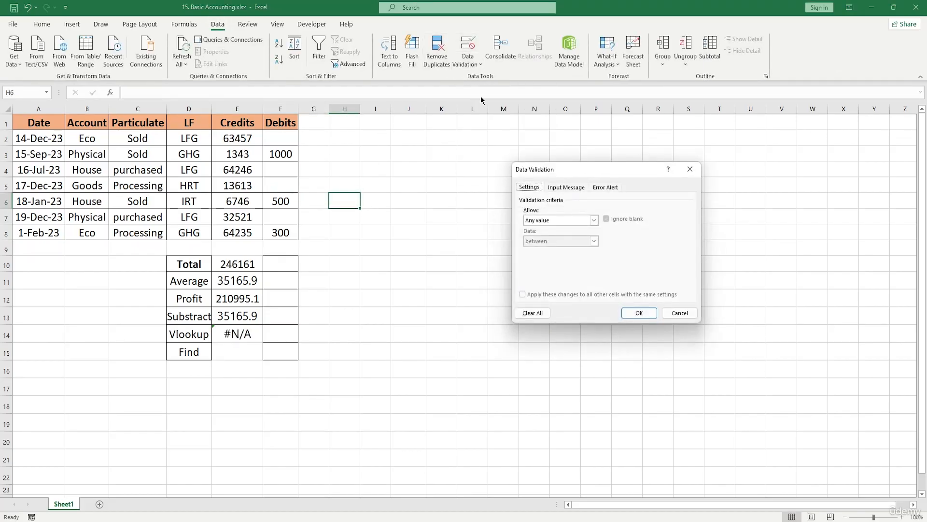
pyautogui.click(594, 222)
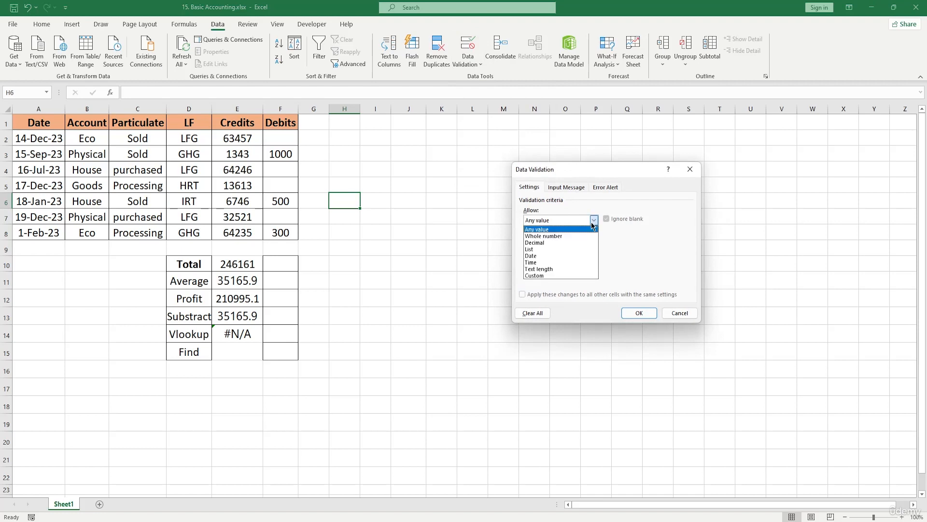
pyautogui.click(540, 249)
pyautogui.click(649, 261)
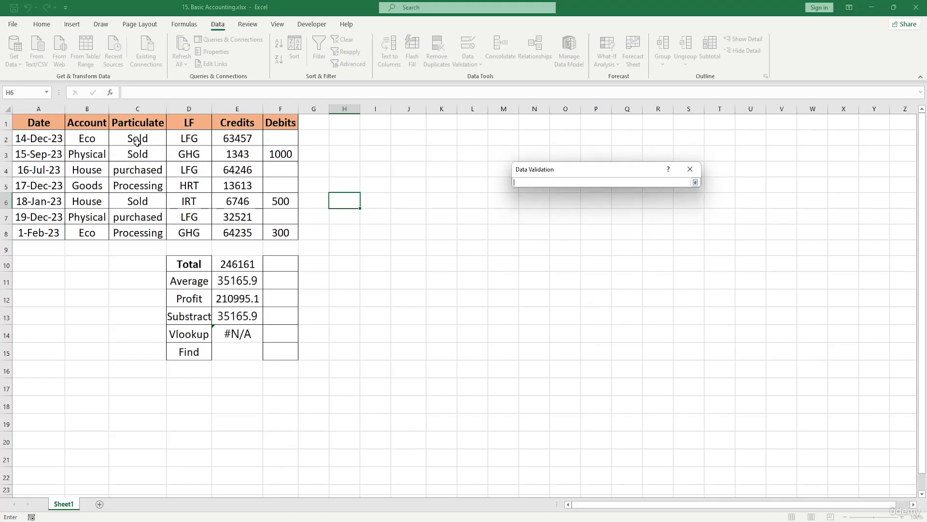
pyautogui.moveTo(96, 137); pyautogui.dragTo(102, 236)
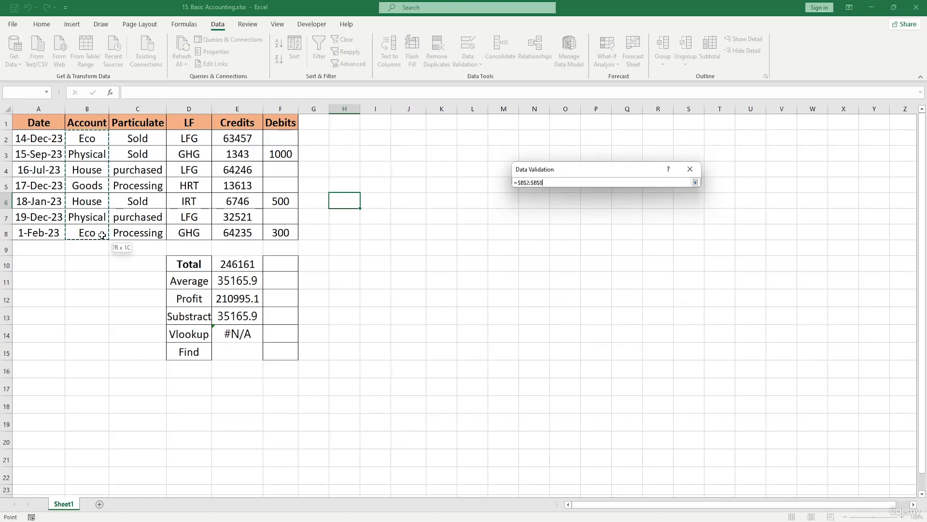
pyautogui.press('Return')
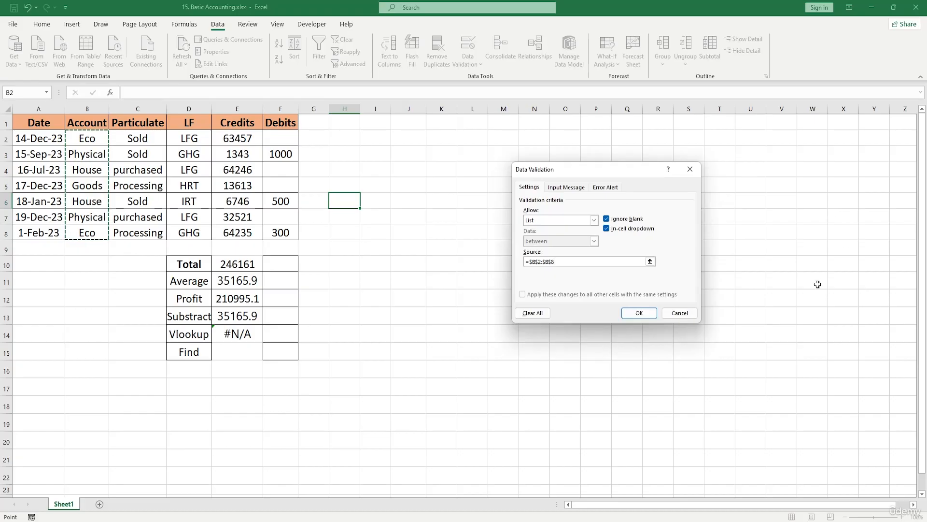
pyautogui.click(639, 312)
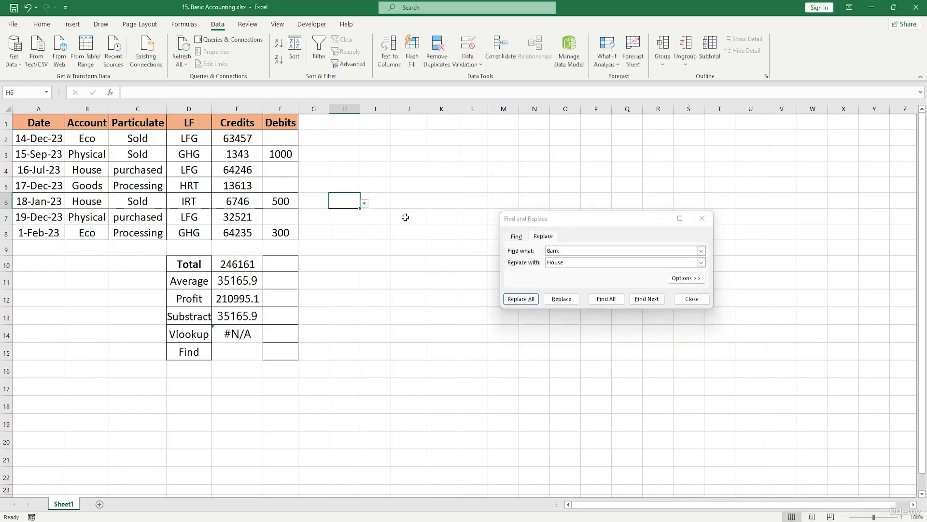
# Step: Choose House from the dropdown list in H6 as the VLOOKUP's lookup value
pyautogui.click(364, 203)
pyautogui.click(363, 207)
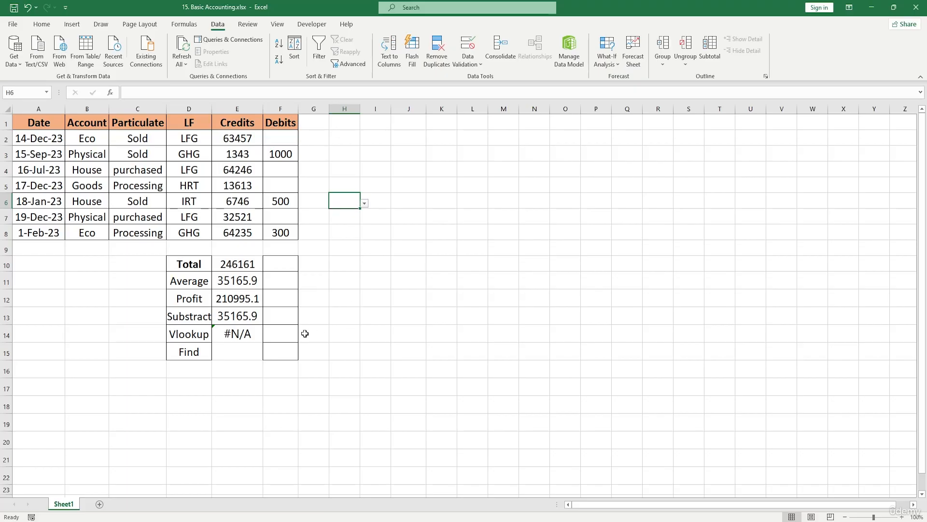
pyautogui.click(259, 334)
pyautogui.click(353, 203)
pyautogui.click(364, 203)
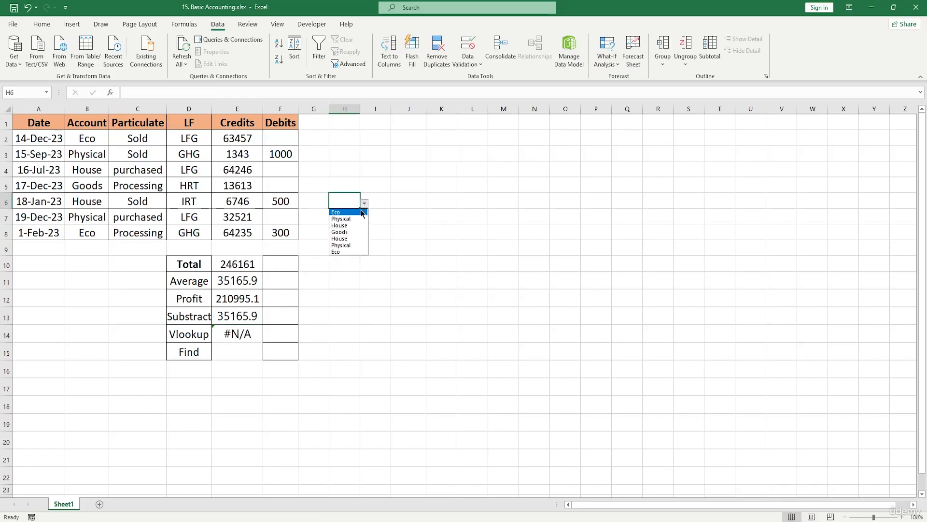
pyautogui.click(344, 223)
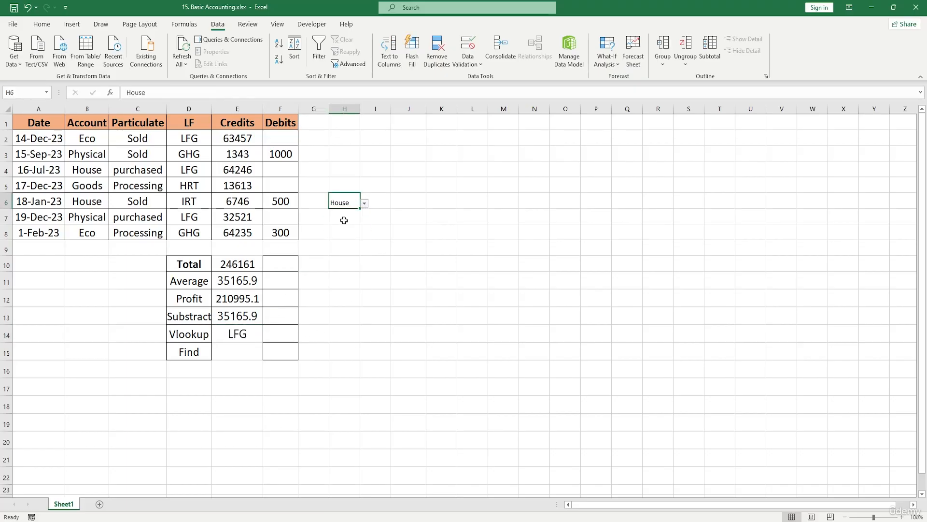
# Step: Try other accounts from the H6 dropdown list as the lookup value, finishing with Physical
pyautogui.click(364, 204)
pyautogui.click(344, 231)
pyautogui.click(364, 204)
pyautogui.click(346, 214)
pyautogui.click(364, 203)
pyautogui.click(344, 219)
# Step: Select the whole accounting sheet range A1:F15, including the summary table
pyautogui.moveTo(42, 128); pyautogui.dragTo(288, 351)
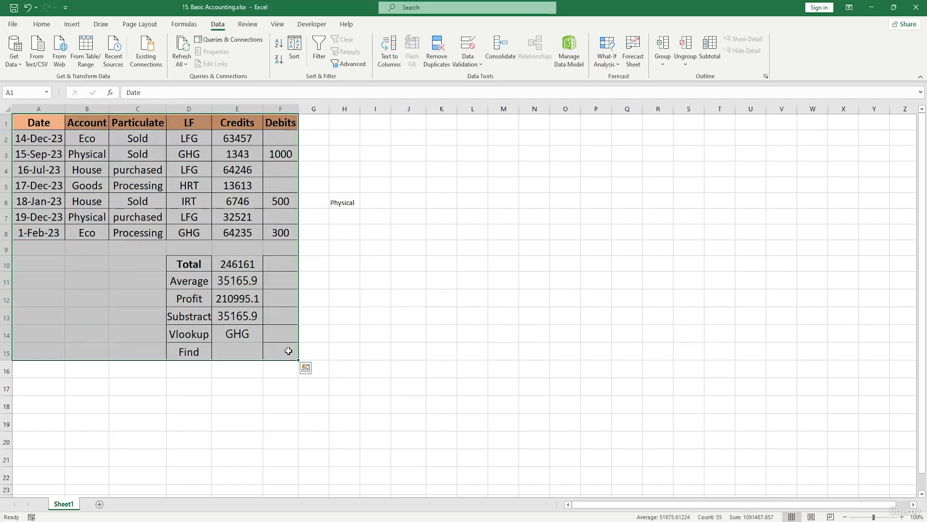